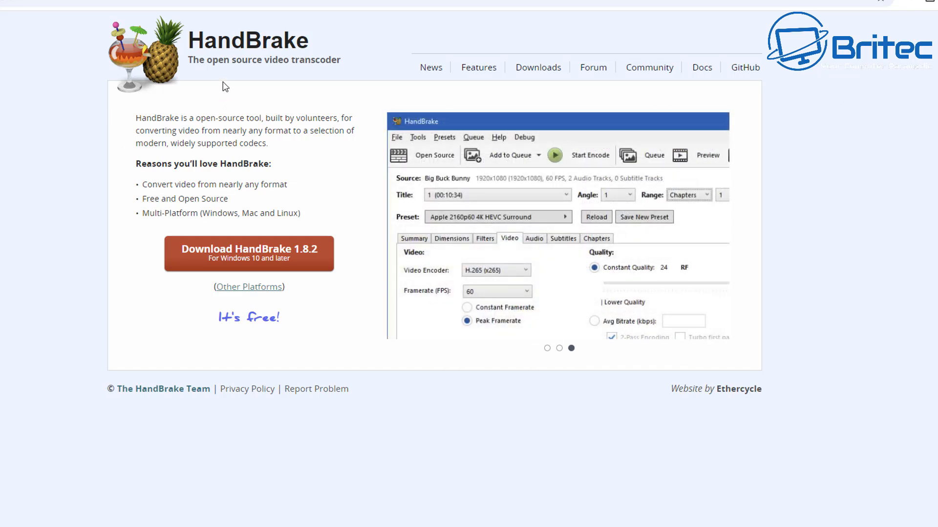
Download HandBrake 1.8.2 for Windows and install it with a desktop shortcut for all users.
{"action": "left_click", "coordinate": [239, 255]}
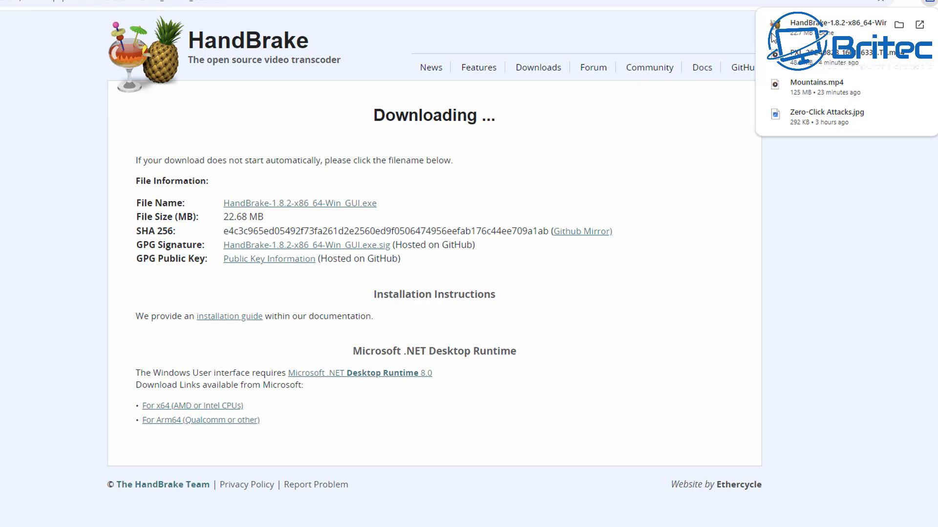
{"action": "left_click", "coordinate": [796, 34]}
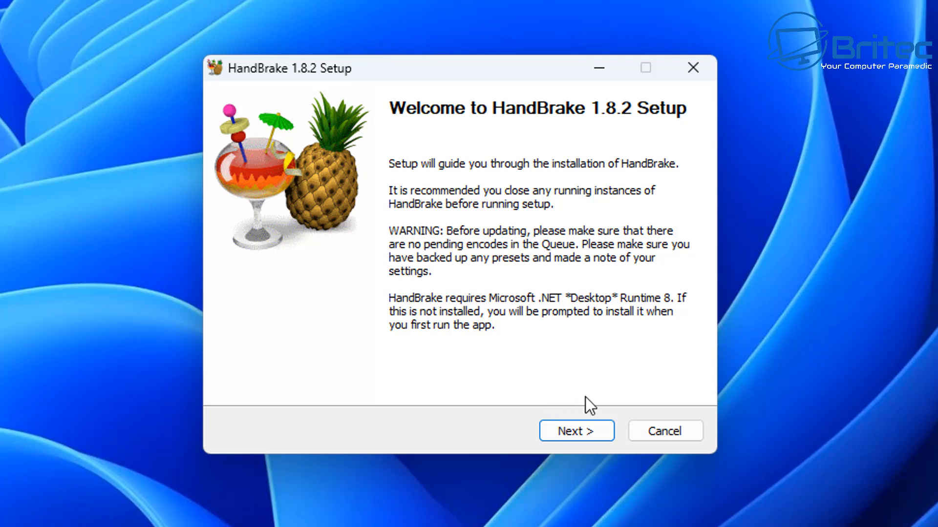
{"action": "left_click", "coordinate": [582, 426]}
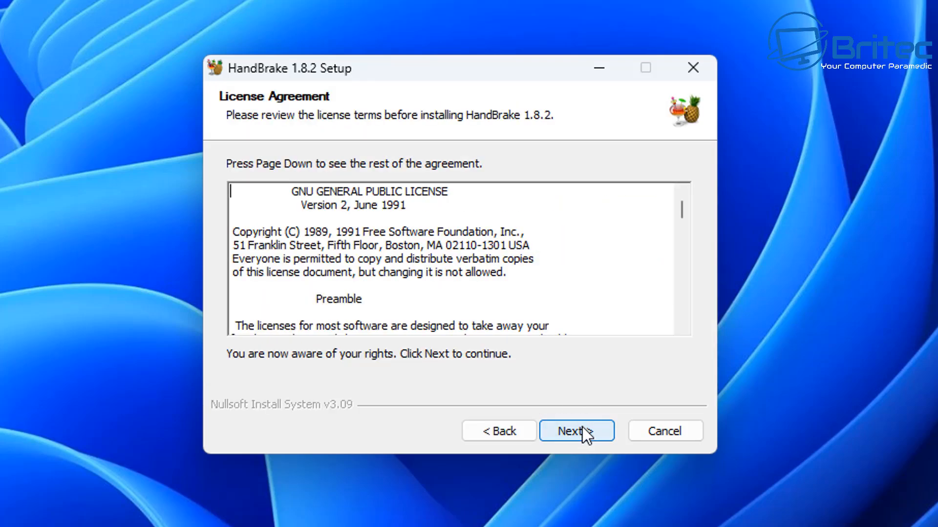
{"action": "left_click", "coordinate": [582, 426]}
{"action": "left_click", "coordinate": [582, 427]}
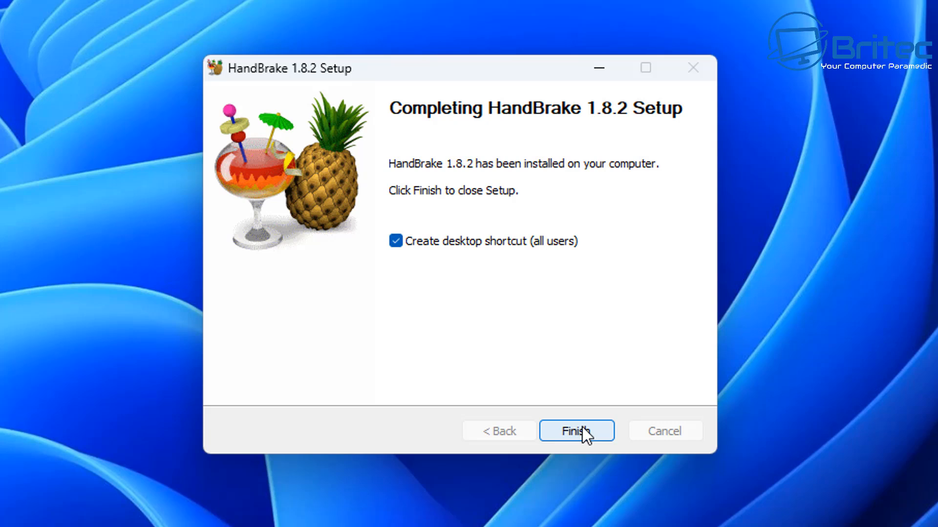
{"action": "left_click", "coordinate": [582, 431]}
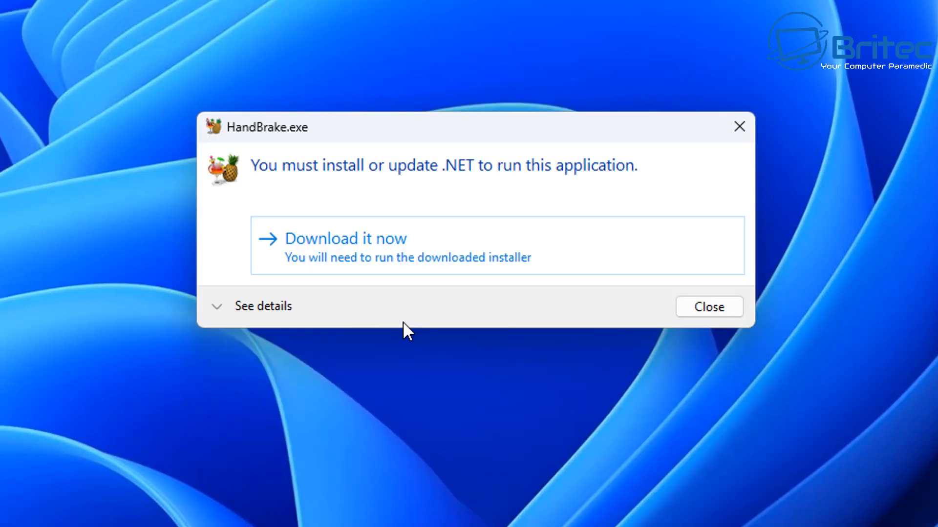
Download the required .NET component and install Microsoft Windows Desktop Runtime 8.0.8 (x64).
{"action": "left_click", "coordinate": [435, 254]}
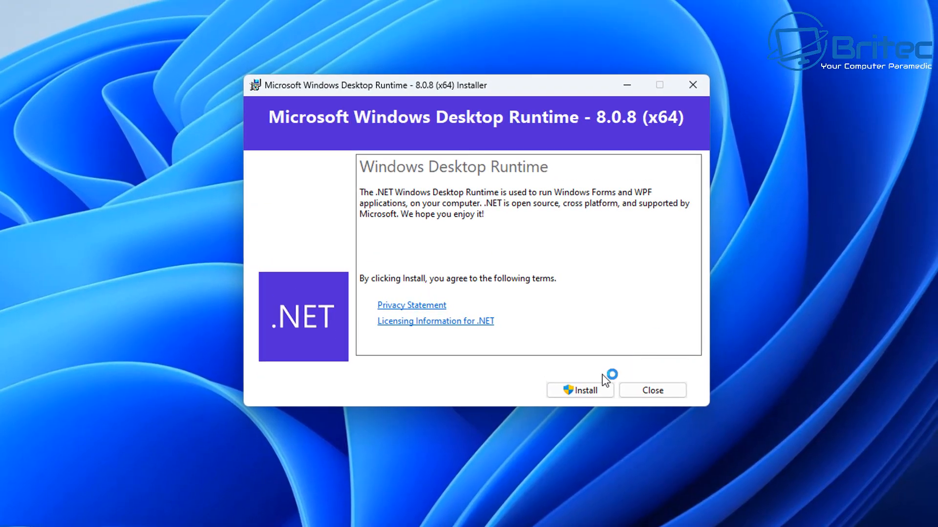
{"action": "left_click", "coordinate": [577, 394]}
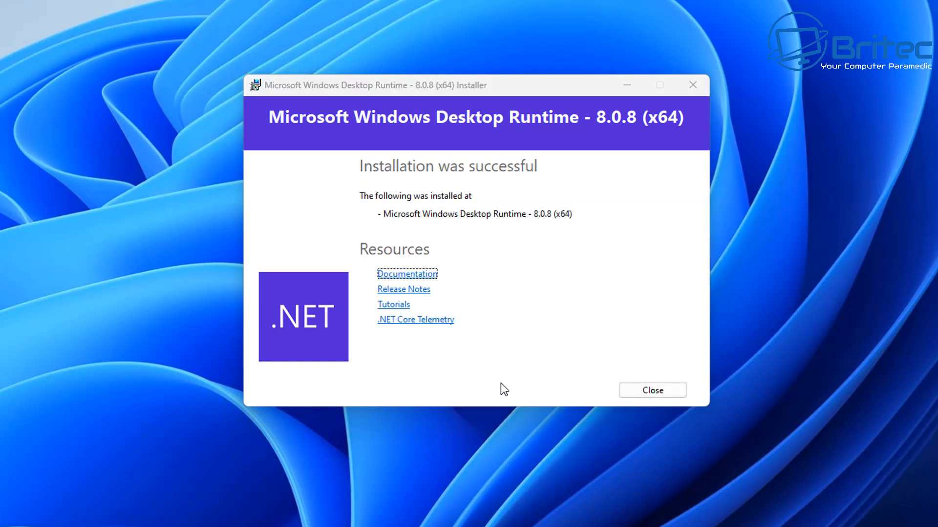
{"action": "left_click", "coordinate": [665, 392]}
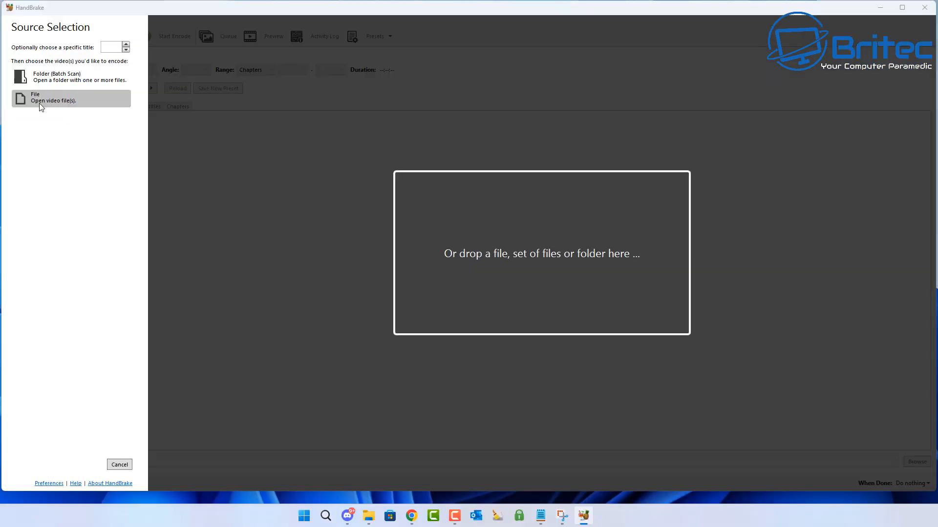
Open the video file Mountains.mp4 from the Video folder on the desktop as the source.
{"action": "left_click", "coordinate": [40, 104]}
{"action": "left_click_drag", "start_coordinate": [198, 25], "coordinate": [402, 71]}
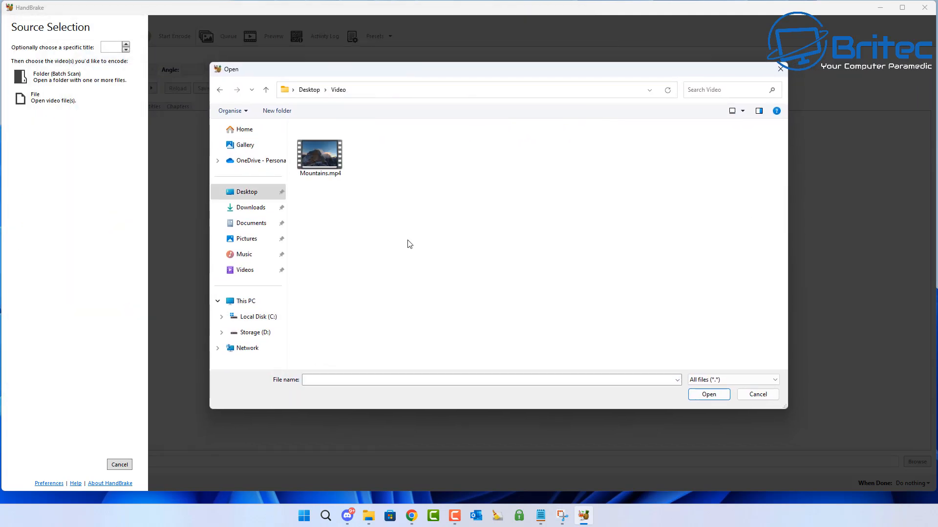
{"action": "left_click", "coordinate": [318, 159]}
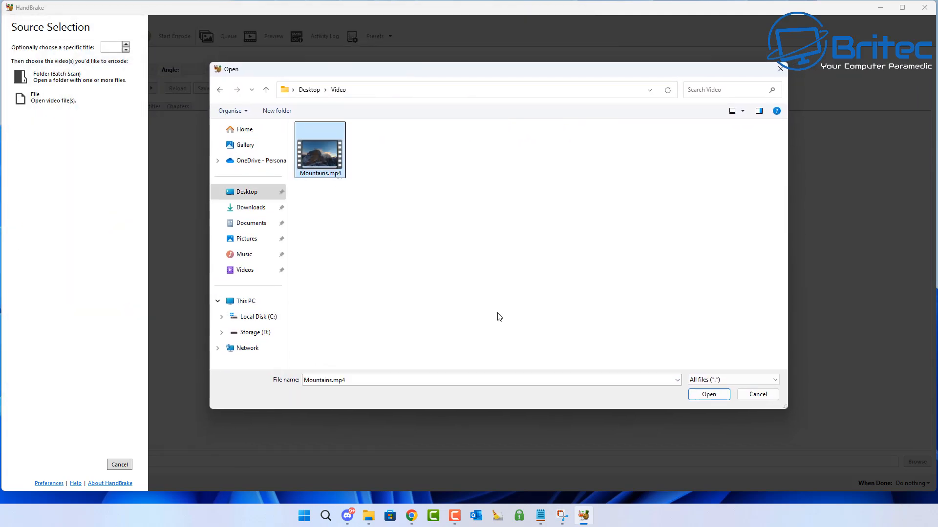
{"action": "left_click", "coordinate": [708, 394]}
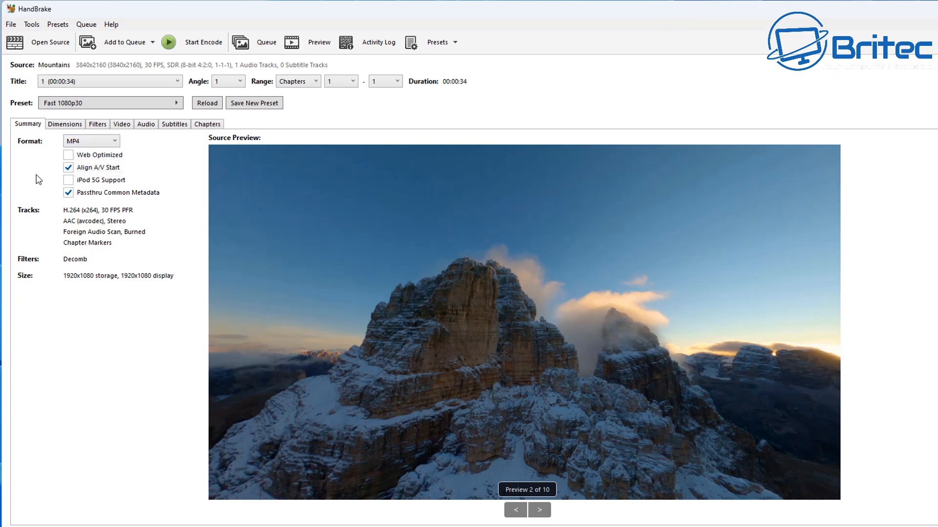
Enable Web Optimized for the MP4 output and set the resolution limit to 2160p 4K Ultra HD.
{"action": "left_click", "coordinate": [68, 155]}
{"action": "left_click", "coordinate": [69, 125]}
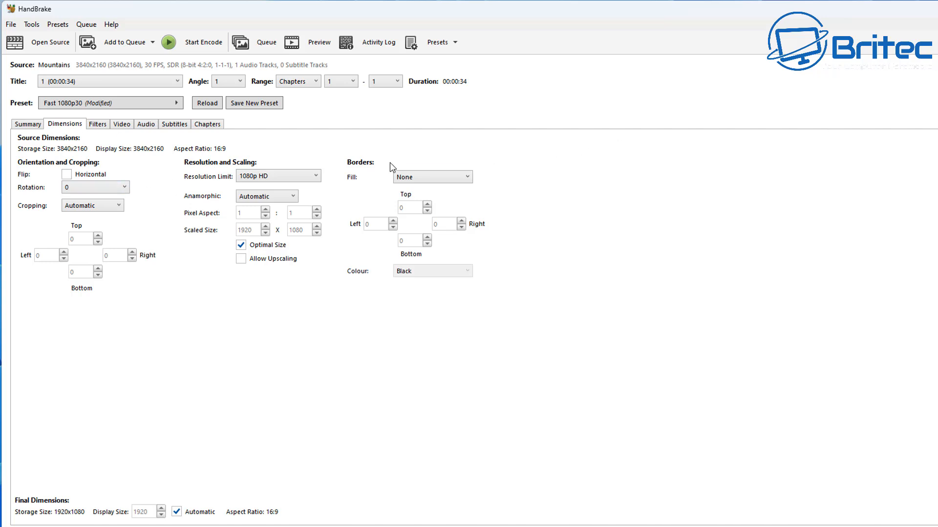
{"action": "left_click", "coordinate": [318, 177]}
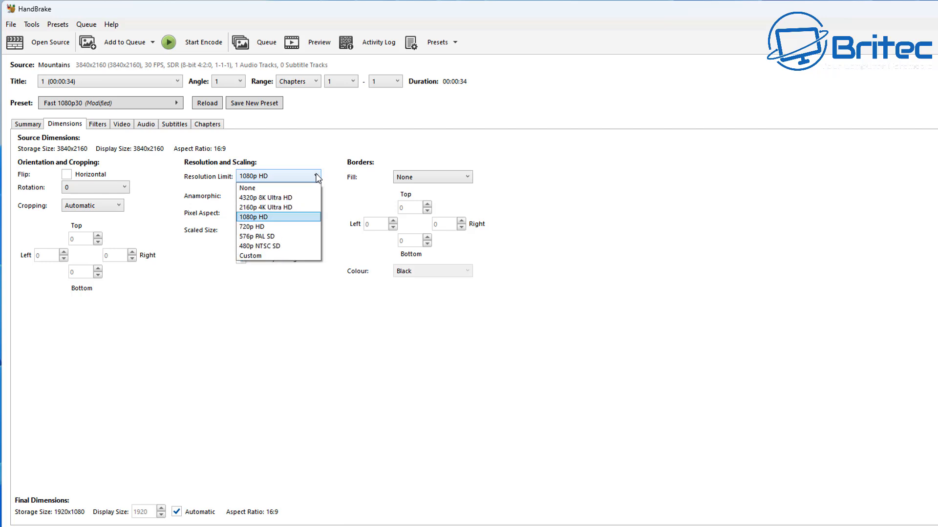
{"action": "left_click", "coordinate": [293, 207]}
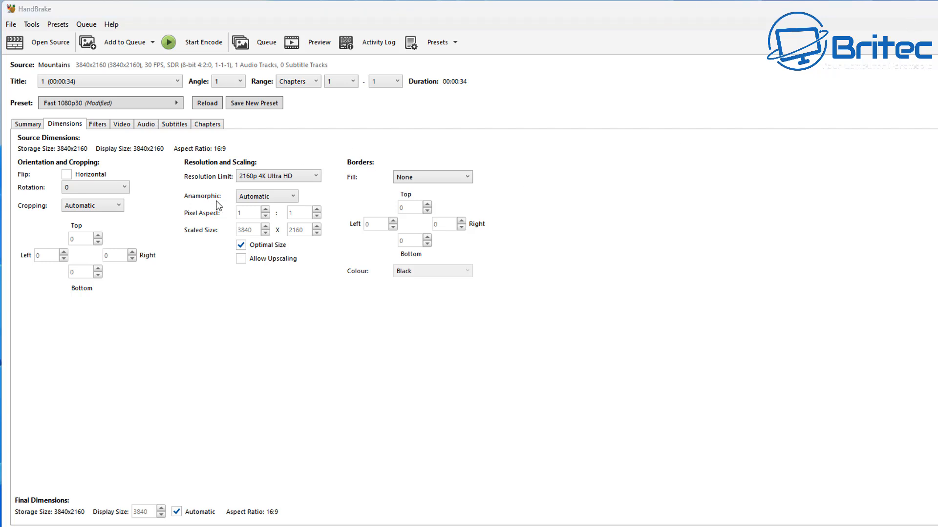
{"action": "left_click", "coordinate": [296, 177]}
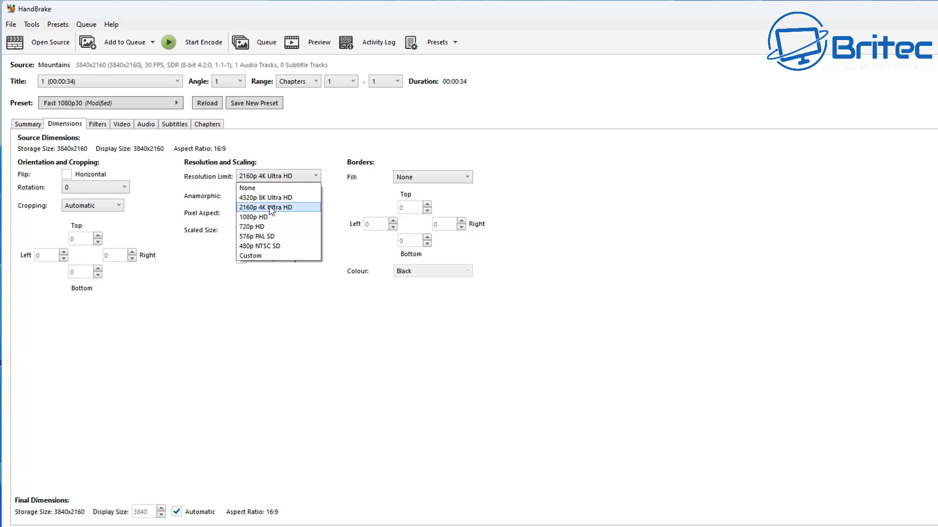
{"action": "left_click", "coordinate": [270, 210]}
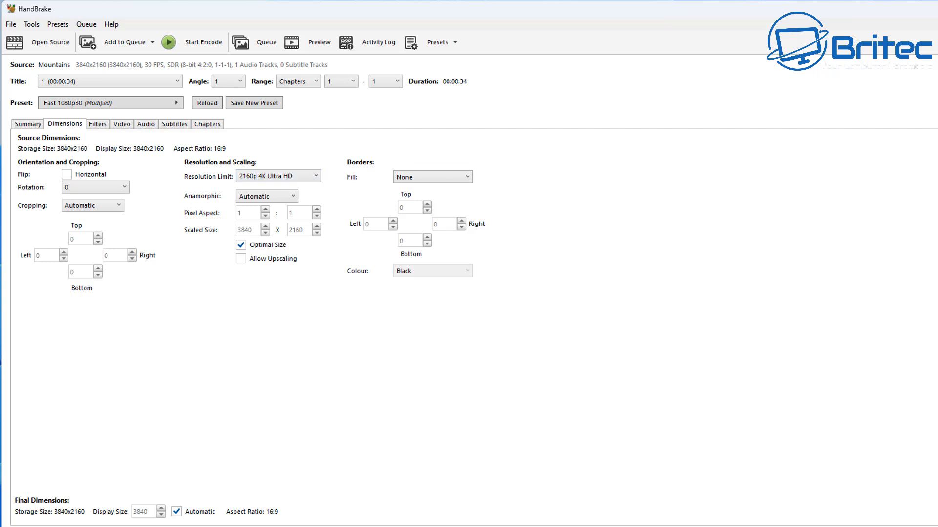
Set the video encoder to H.264 (x264) with a constant framerate that is the same as the source.
{"action": "left_click", "coordinate": [100, 123]}
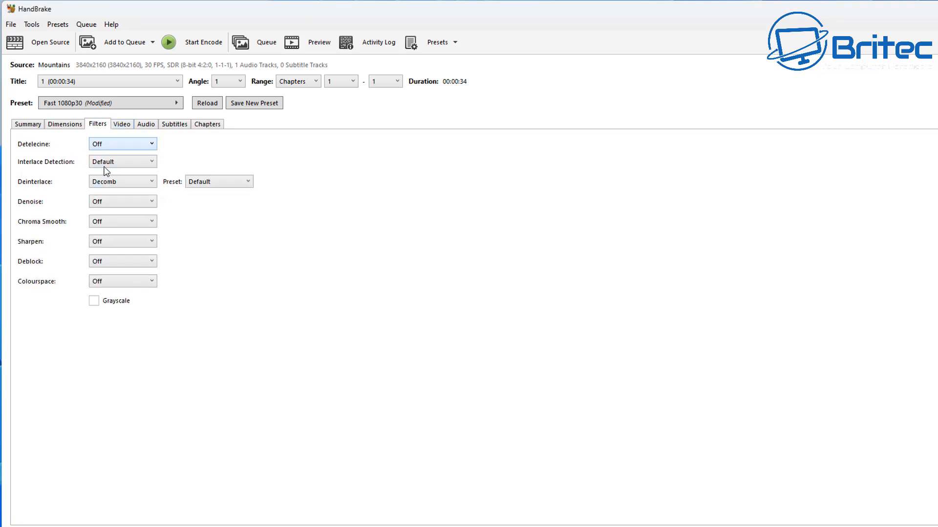
{"action": "left_click", "coordinate": [122, 125]}
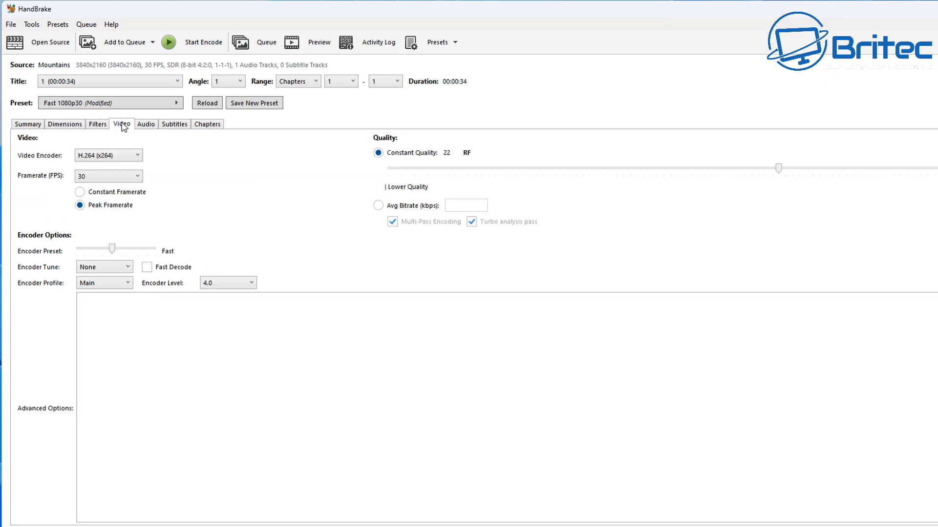
{"action": "left_click", "coordinate": [136, 160]}
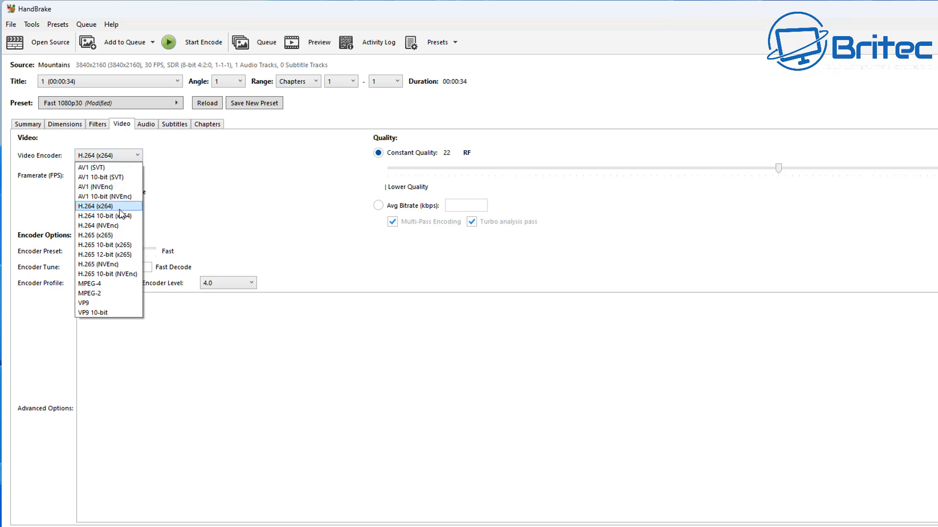
{"action": "left_click", "coordinate": [119, 206]}
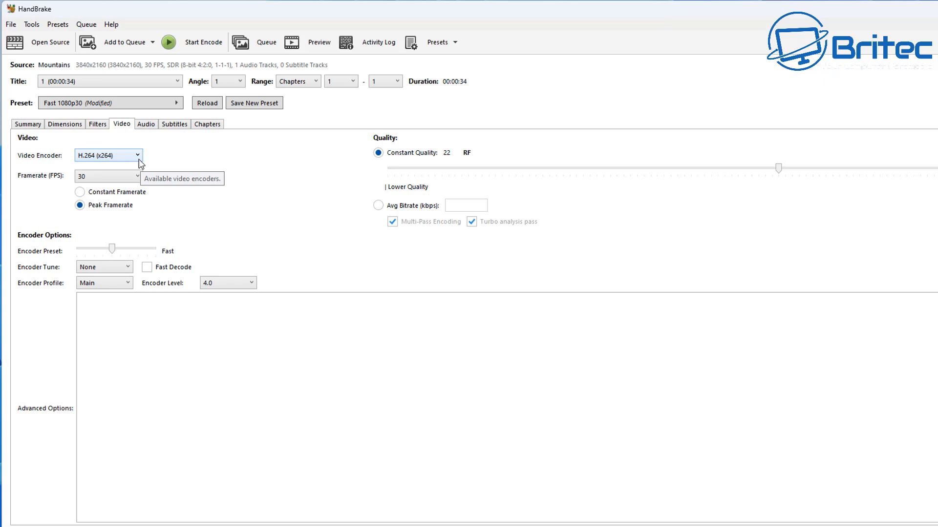
{"action": "left_click", "coordinate": [131, 194]}
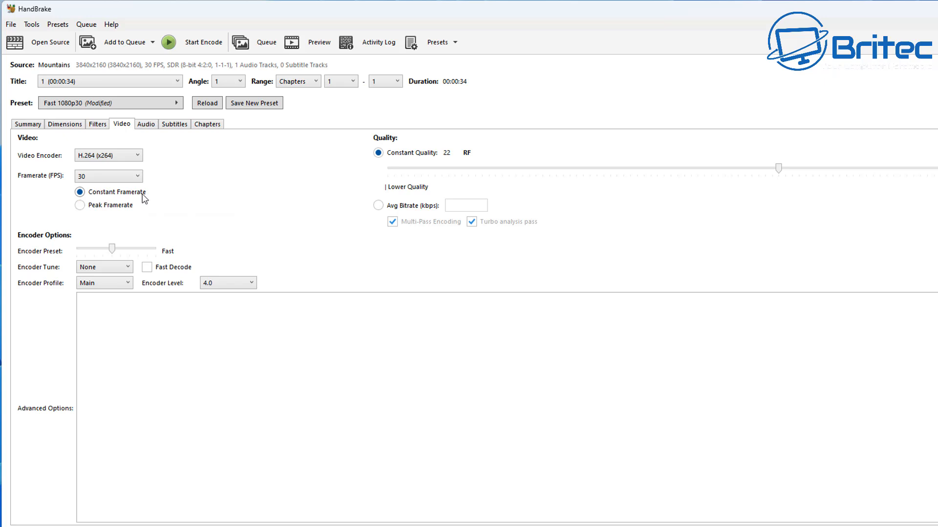
{"action": "left_click", "coordinate": [138, 176]}
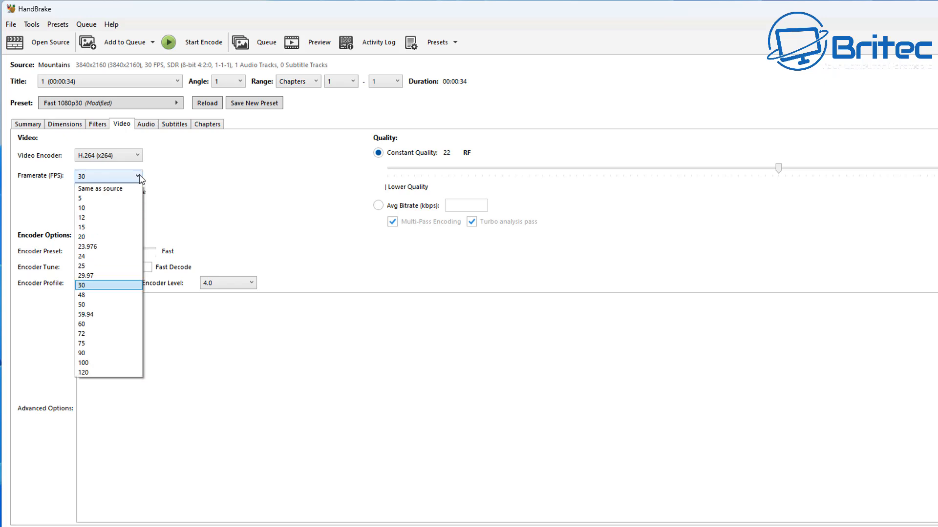
{"action": "left_click", "coordinate": [117, 191]}
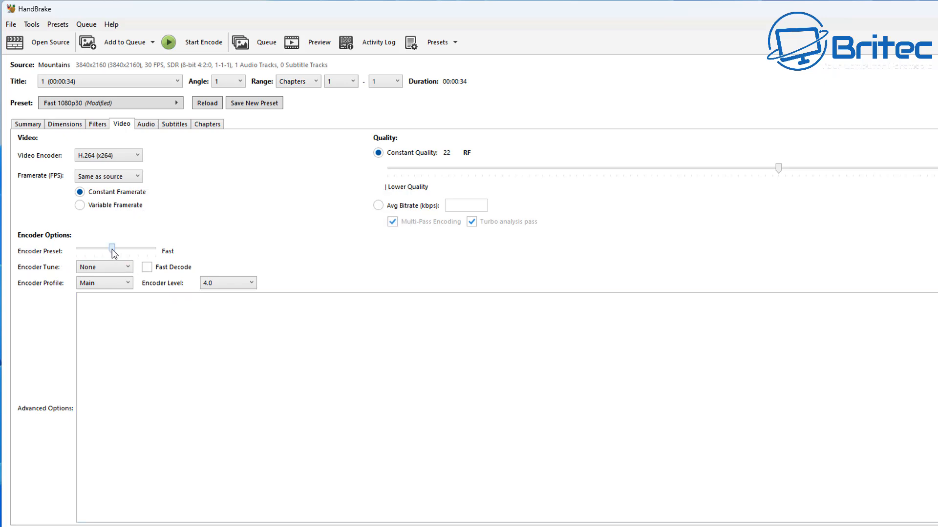
{"action": "mouse_move", "coordinate": [113, 249]}
{"action": "left_mouse_down"}
{"action": "mouse_move", "coordinate": [88, 251]}
{"action": "mouse_move", "coordinate": [146, 251]}
{"action": "mouse_move", "coordinate": [104, 251]}
{"action": "mouse_move", "coordinate": [113, 251]}
{"action": "left_mouse_up"}
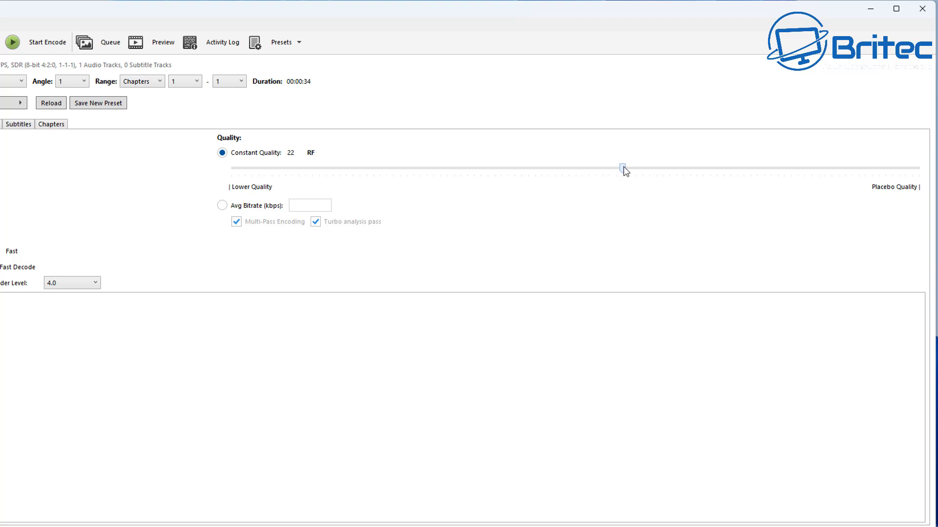
Try the constant quality at RF 0 and at the lowest-quality end, and return it to RF 22.
{"action": "mouse_move", "coordinate": [625, 171]}
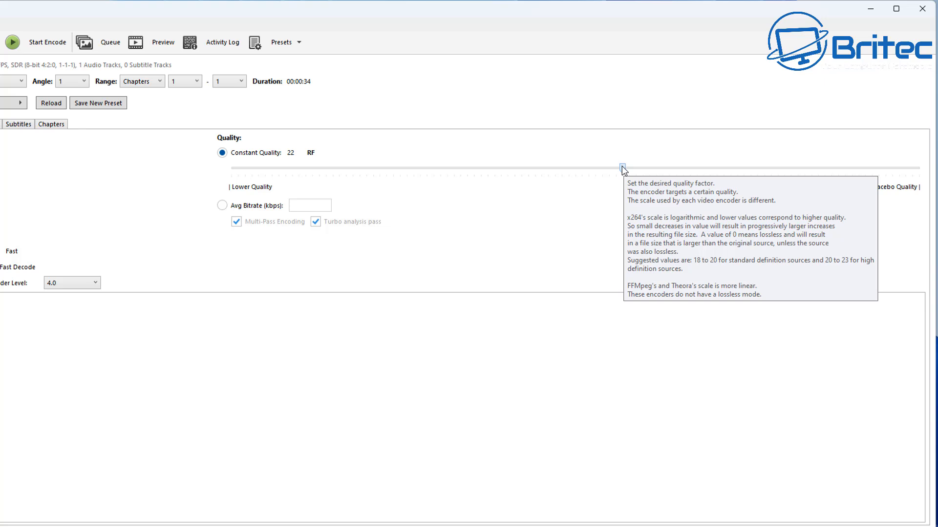
{"action": "left_click_drag", "start_coordinate": [622, 166], "coordinate": [919, 177]}
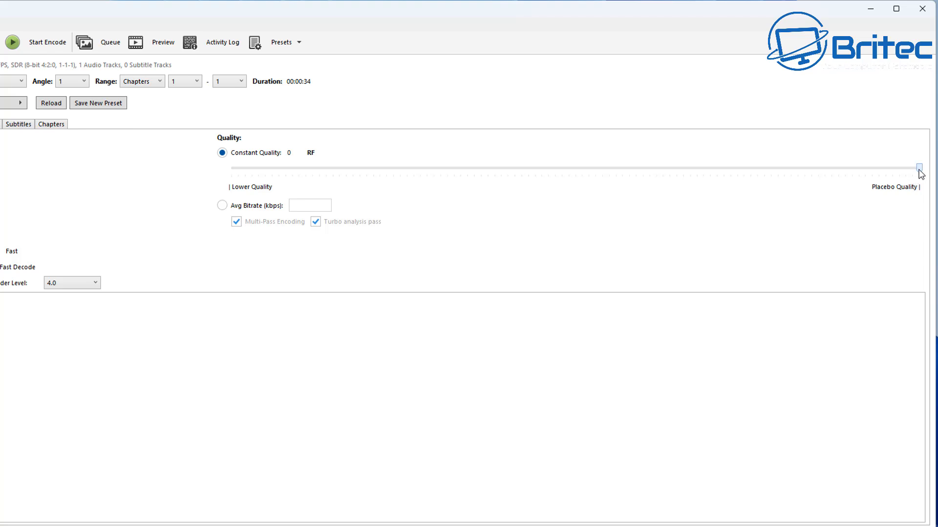
{"action": "left_click_drag", "start_coordinate": [920, 172], "coordinate": [225, 170]}
{"action": "left_click_drag", "start_coordinate": [245, 172], "coordinate": [623, 186]}
{"action": "mouse_move", "coordinate": [628, 178]}
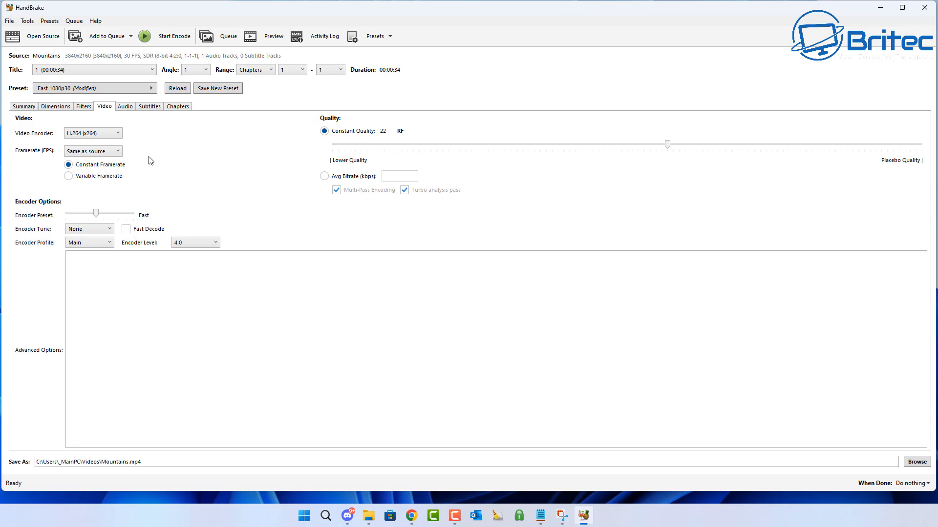
Review the source and codec choices available for the audio track.
{"action": "left_click", "coordinate": [127, 107]}
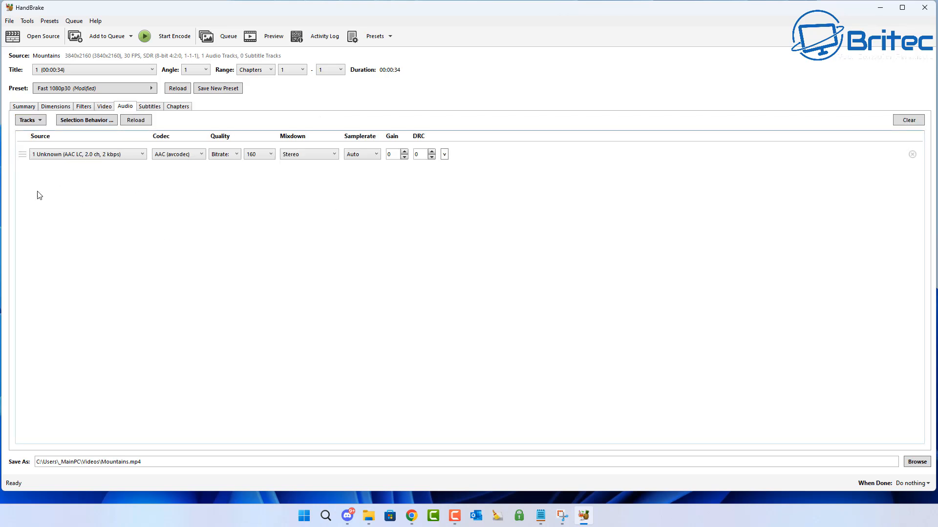
{"action": "left_click", "coordinate": [143, 155]}
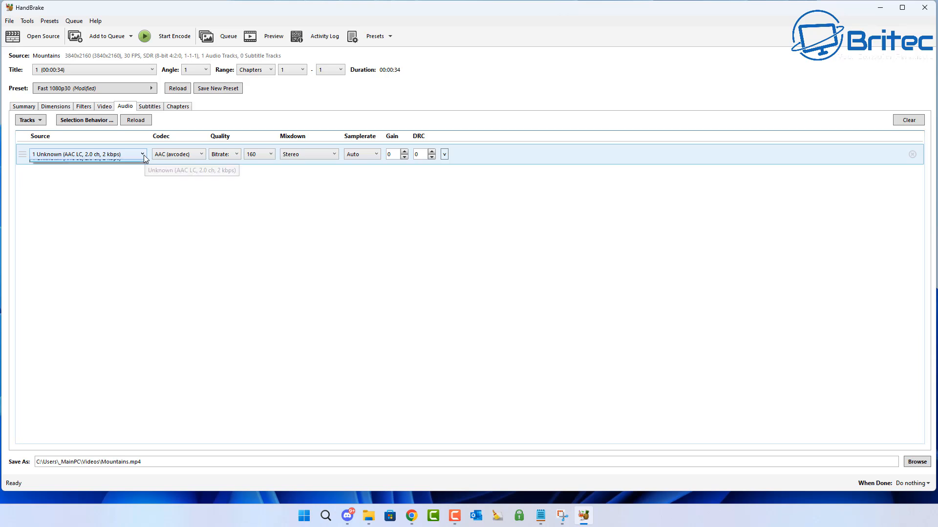
{"action": "left_click", "coordinate": [142, 156]}
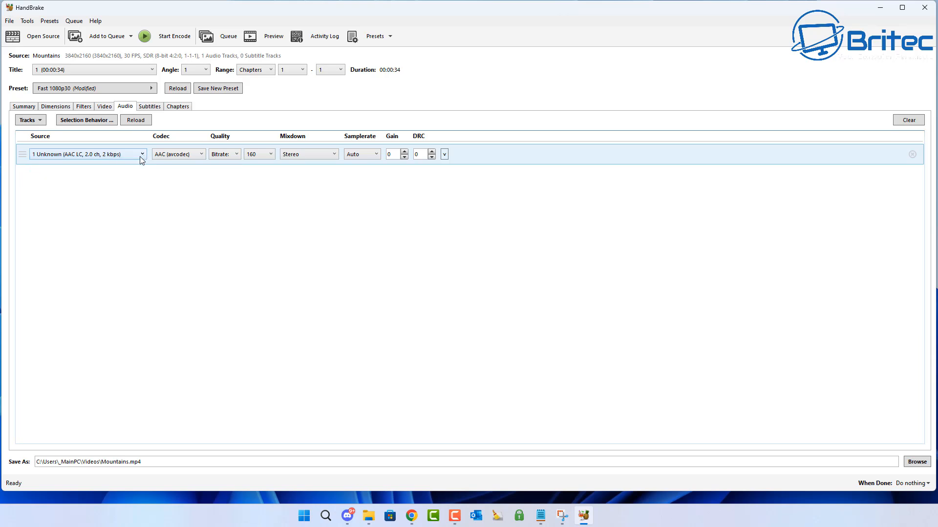
{"action": "left_click", "coordinate": [200, 155]}
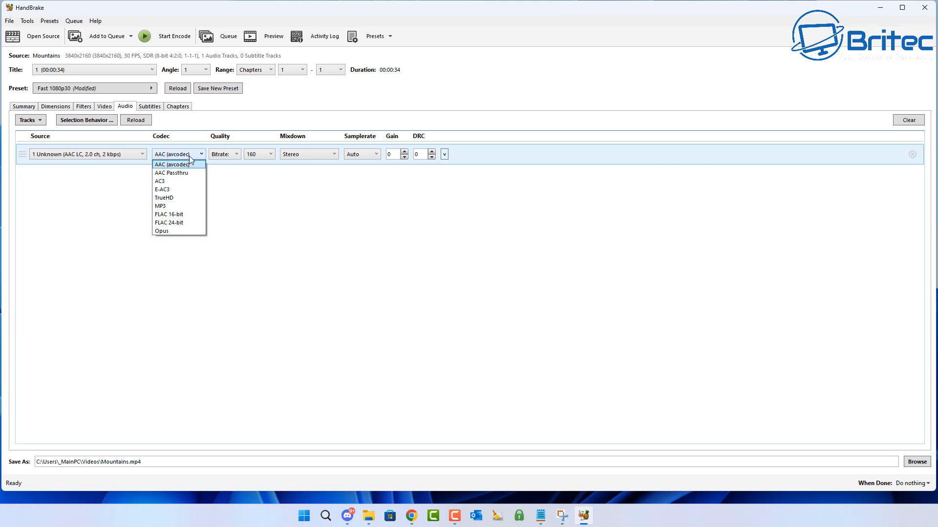
{"action": "left_click", "coordinate": [190, 154]}
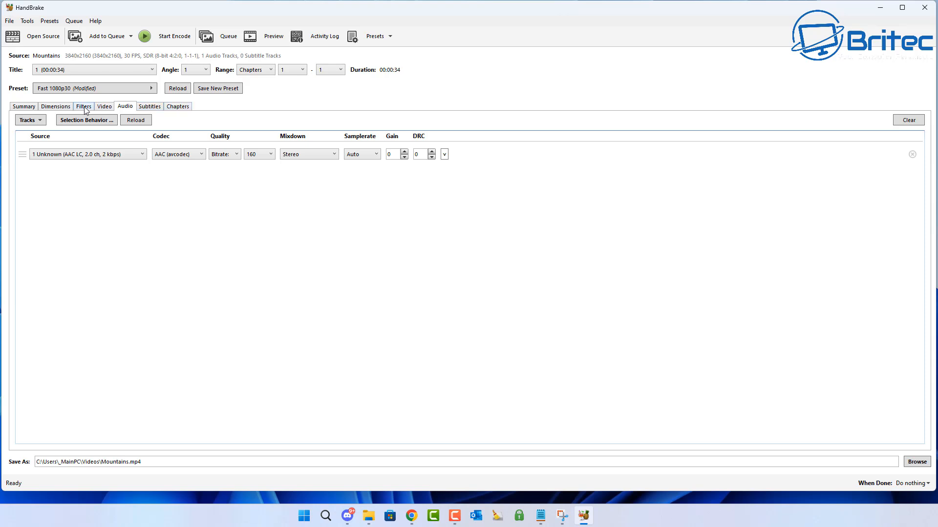
Apply the general preset Fast 2160p60 4K HEVC to the video.
{"action": "left_click", "coordinate": [148, 88]}
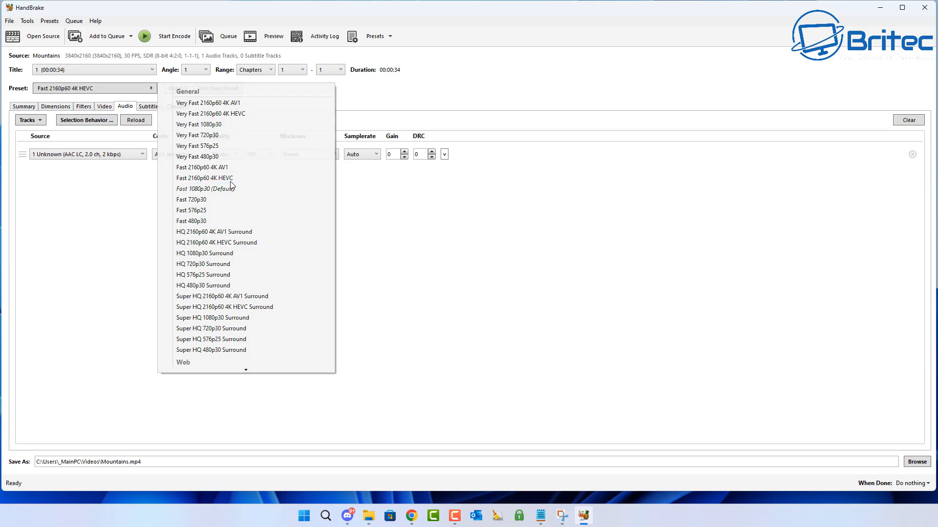
{"action": "left_click", "coordinate": [230, 179]}
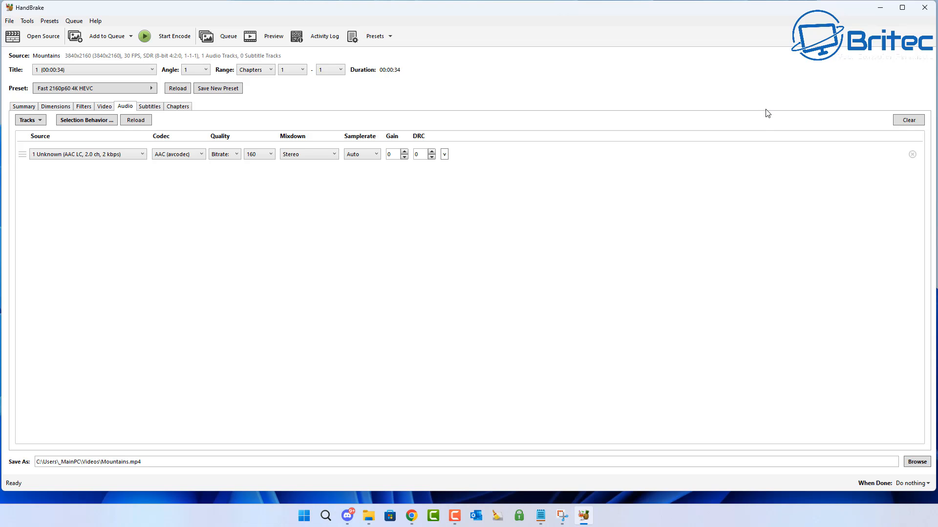
Change the output file name to Mountains2.mp4 and start encoding the video.
{"action": "left_click", "coordinate": [128, 462]}
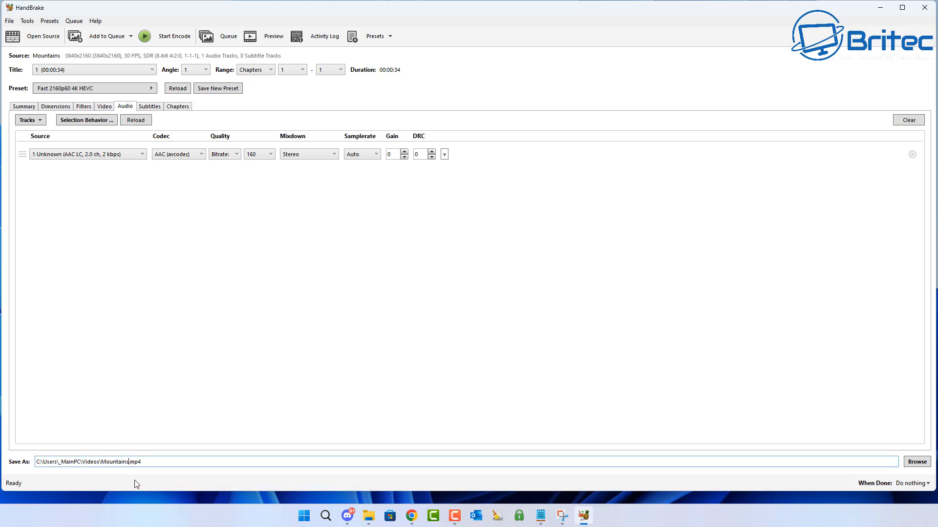
{"action": "type", "text": "2"}
{"action": "left_click", "coordinate": [172, 39]}
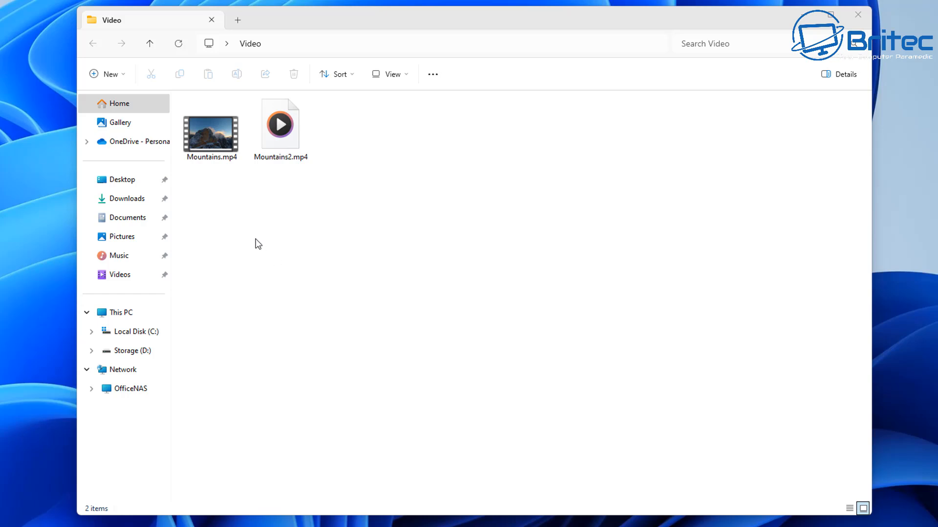
Check the file details of Mountains.mp4 and Mountains2.mp4 in the Video folder to compare their sizes.
{"action": "left_click", "coordinate": [214, 154]}
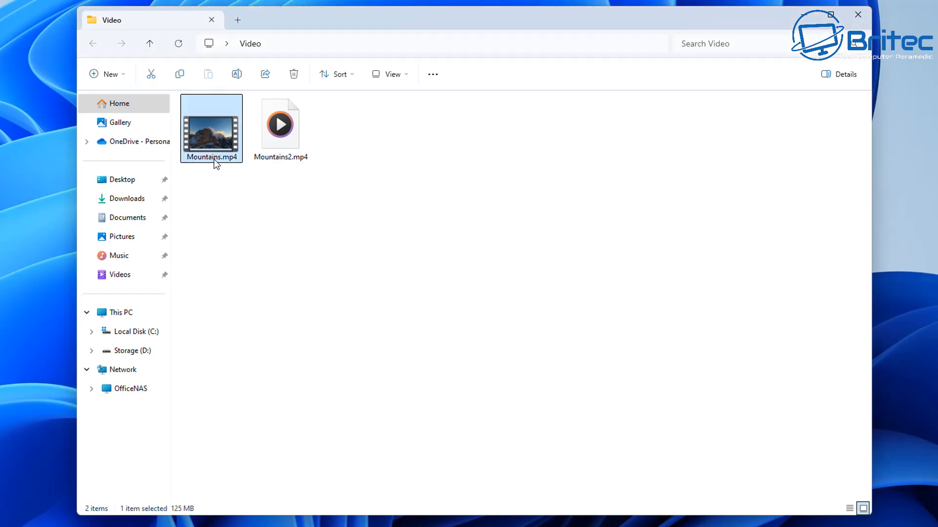
{"action": "mouse_move", "coordinate": [215, 164]}
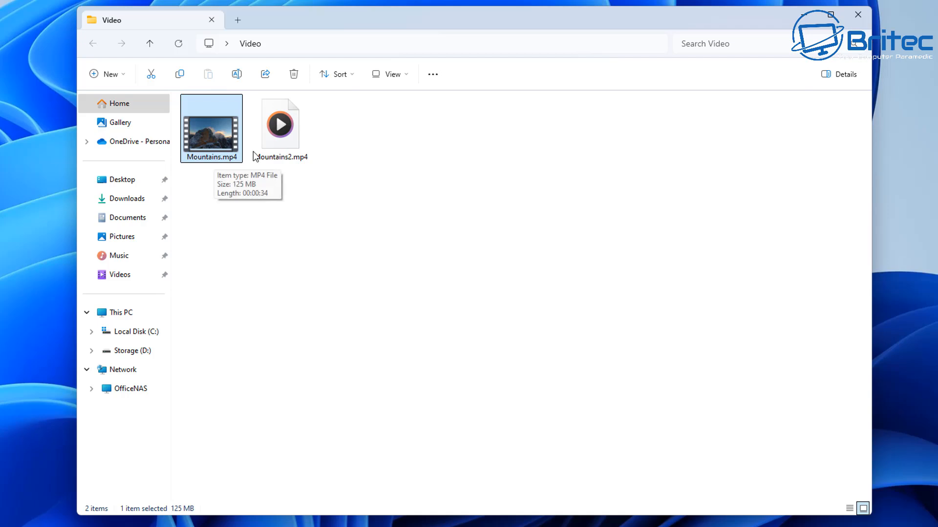
{"action": "mouse_move", "coordinate": [298, 145]}
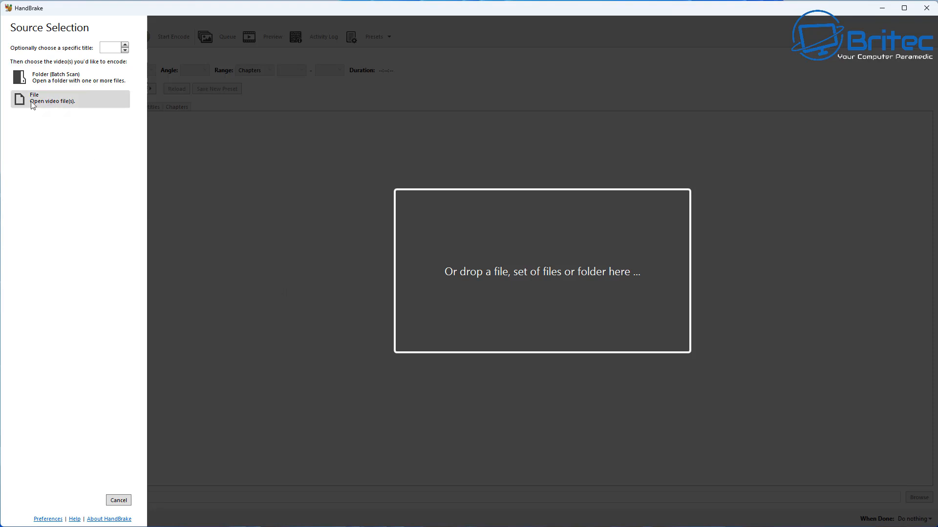
Open Mountains.mp4 from the Video folder on the Desktop as the source in HandBrake.
{"action": "left_click", "coordinate": [81, 101]}
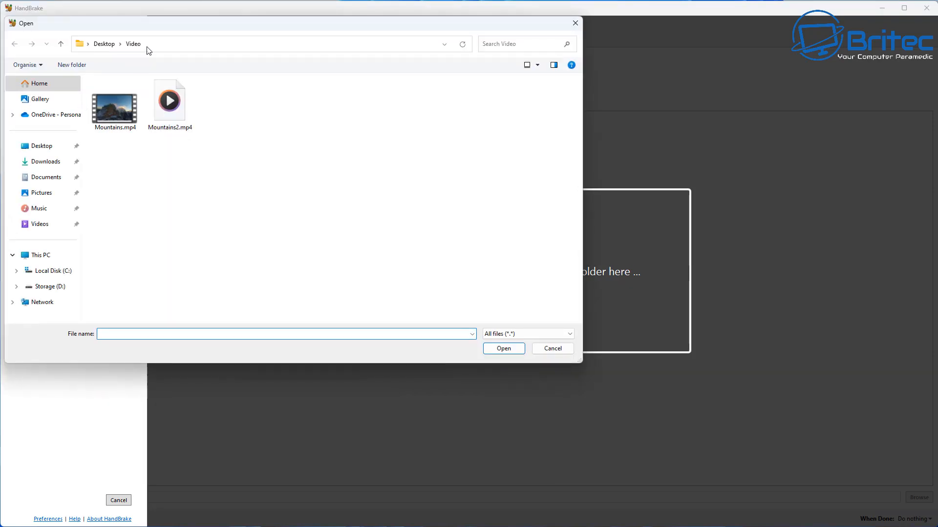
{"action": "left_click_drag", "start_coordinate": [278, 85], "coordinate": [423, 74]}
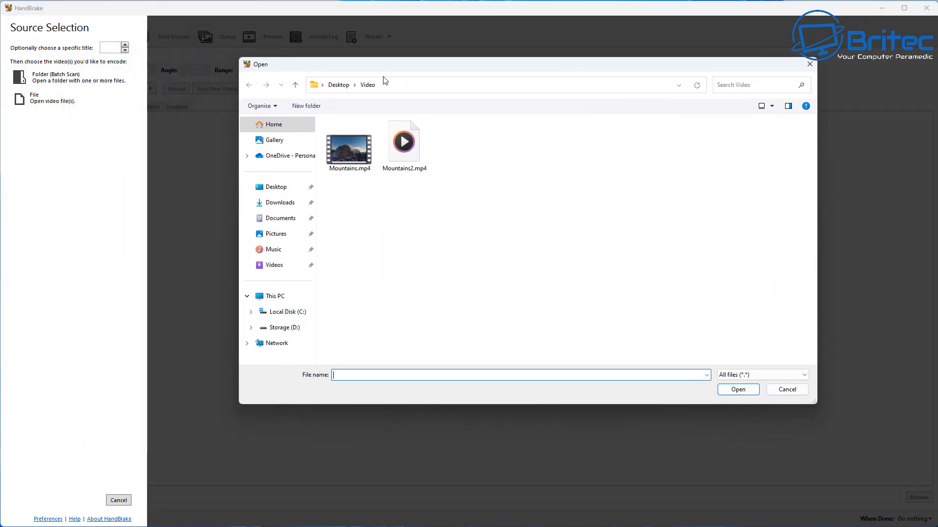
{"action": "left_click", "coordinate": [348, 163]}
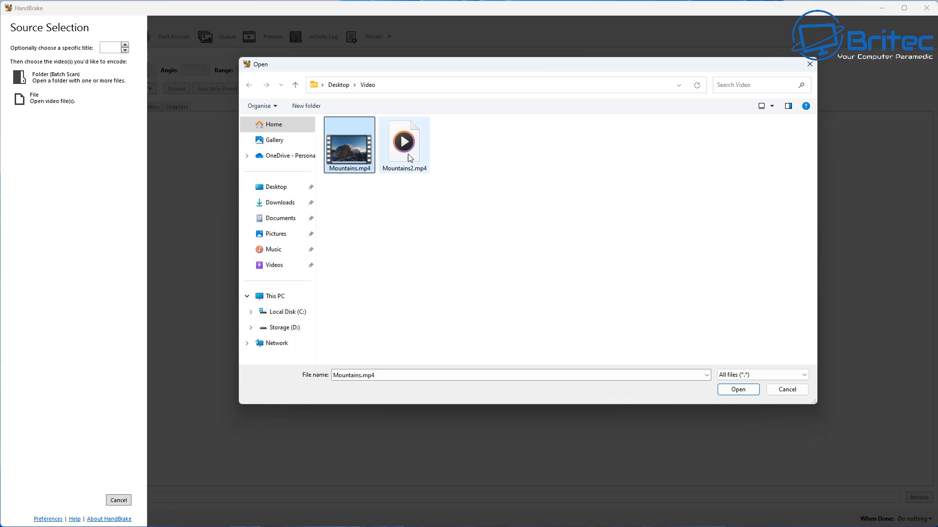
{"action": "left_click", "coordinate": [747, 389]}
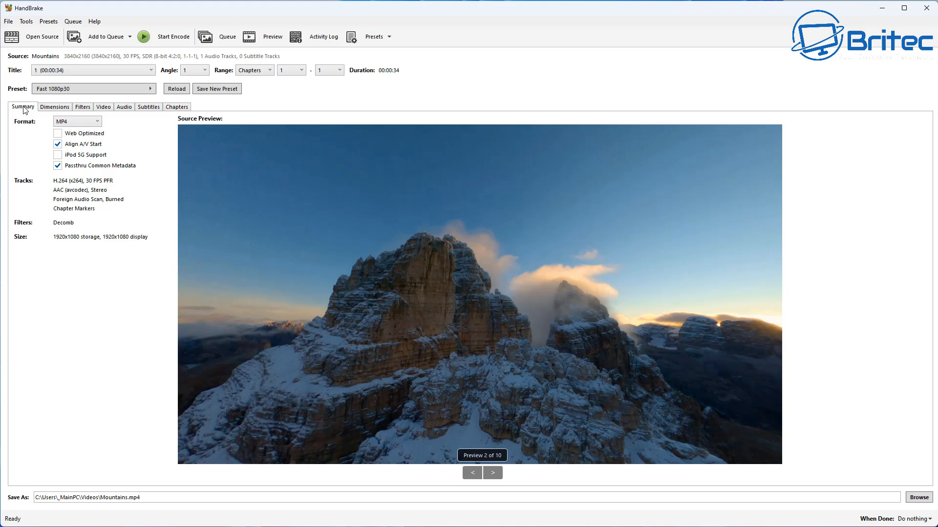
Keep MP4 as the output format and enable Web Optimized.
{"action": "left_click", "coordinate": [97, 123]}
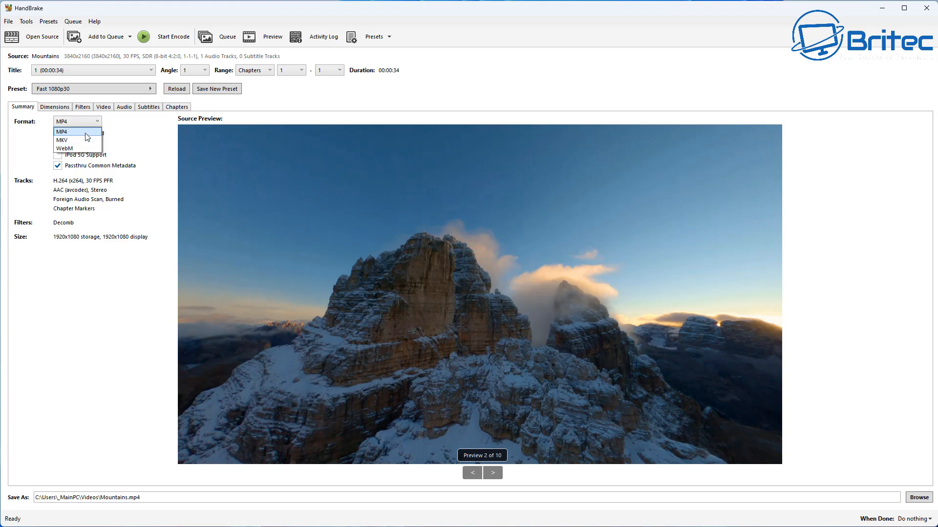
{"action": "left_click", "coordinate": [87, 137]}
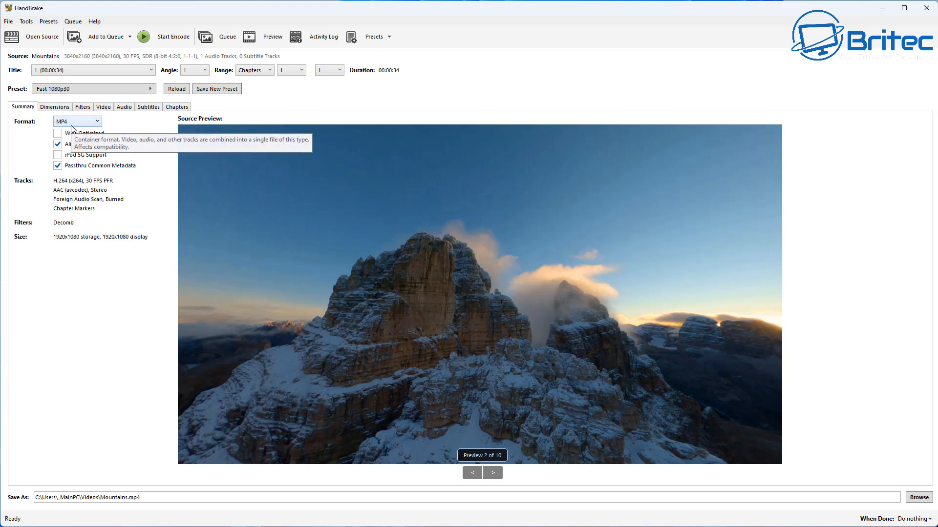
{"action": "left_click", "coordinate": [58, 134]}
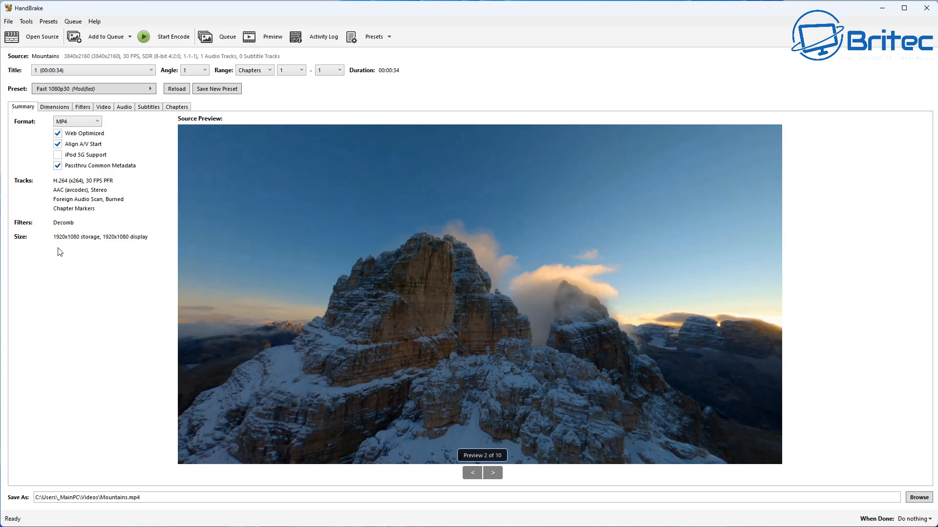
Look through the preset categories and apply the professional preset Production Standard.
{"action": "left_click", "coordinate": [127, 90]}
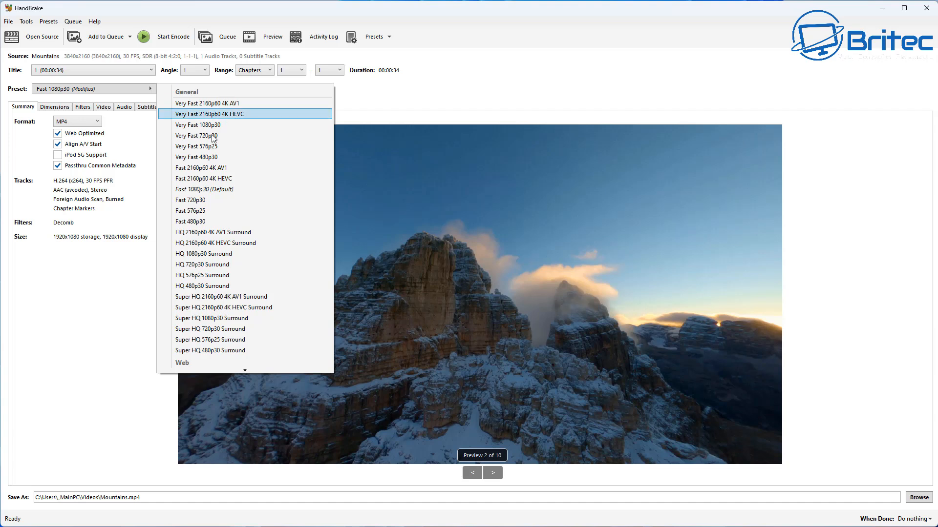
{"action": "scroll", "coordinate": [227, 205], "scroll_direction": "down", "scroll_amount": 2}
{"action": "scroll", "coordinate": [228, 182], "scroll_direction": "up", "scroll_amount": 2}
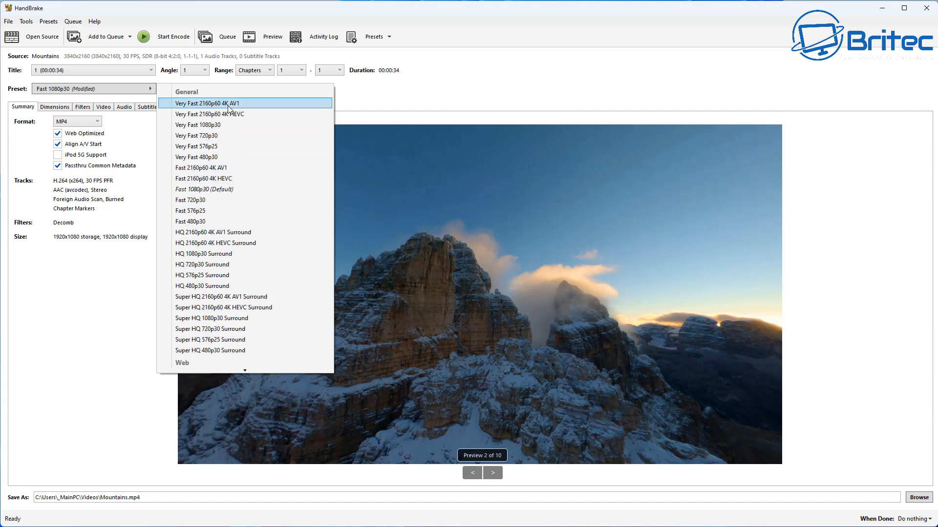
{"action": "scroll", "coordinate": [226, 261], "scroll_direction": "down", "scroll_amount": 3}
{"action": "scroll", "coordinate": [226, 263], "scroll_direction": "down", "scroll_amount": 15}
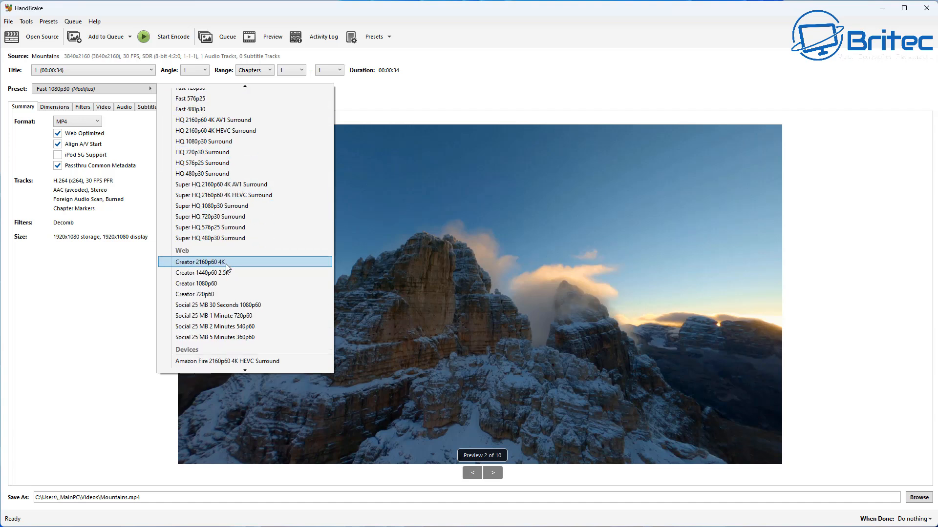
{"action": "scroll", "coordinate": [225, 264], "scroll_direction": "down", "scroll_amount": 10}
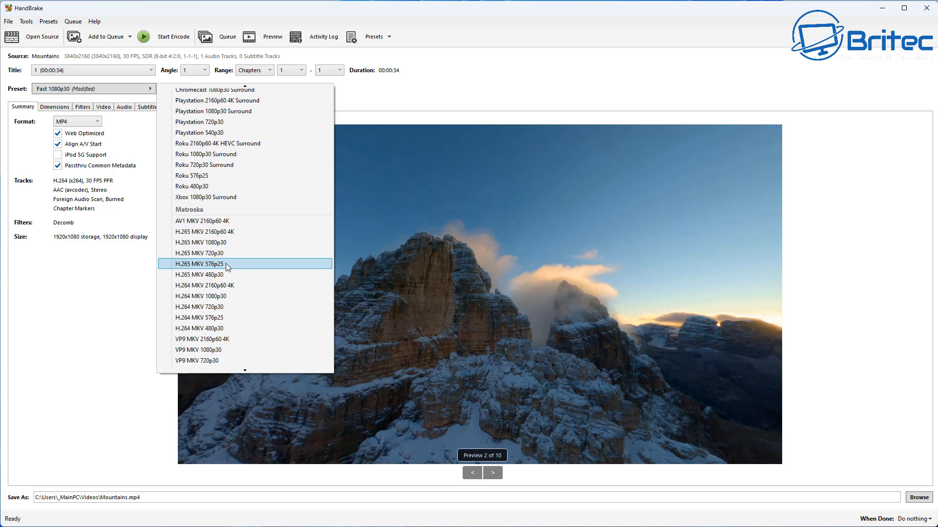
{"action": "scroll", "coordinate": [230, 249], "scroll_direction": "down", "scroll_amount": 1}
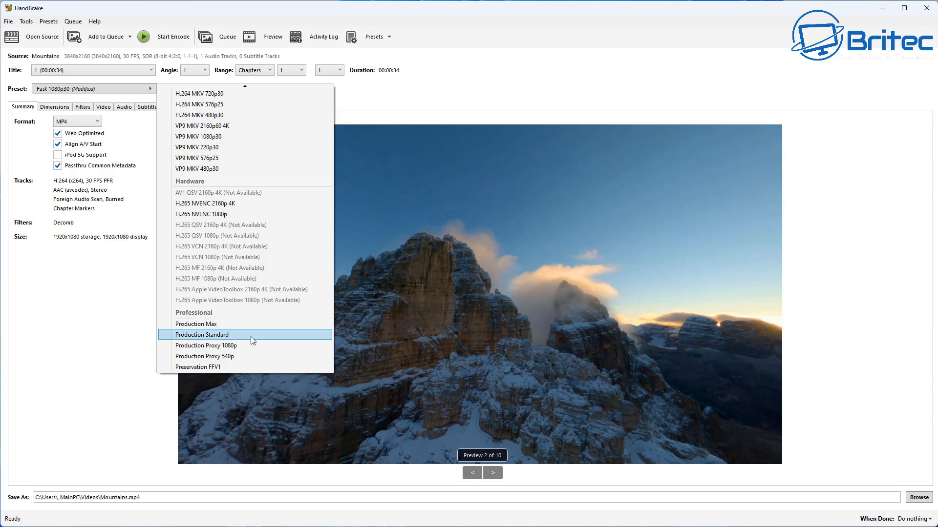
{"action": "mouse_move", "coordinate": [250, 336]}
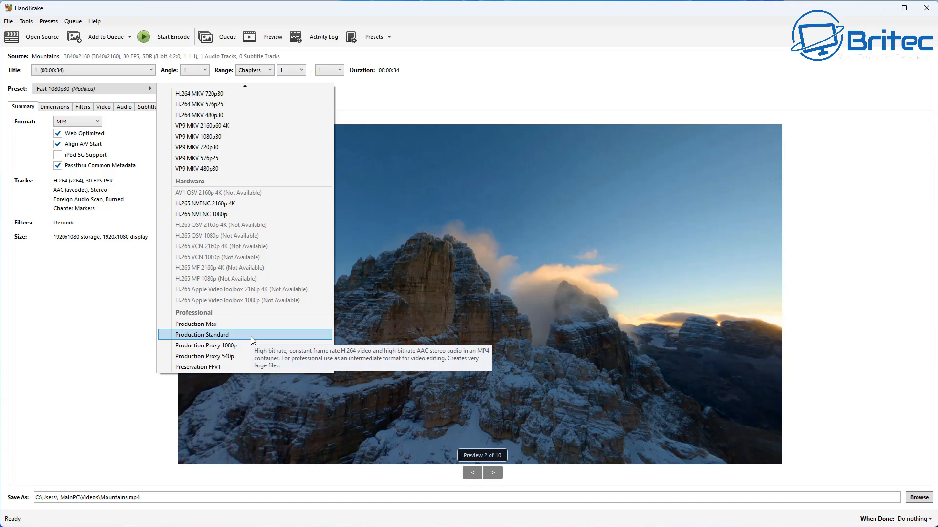
{"action": "left_click", "coordinate": [250, 336]}
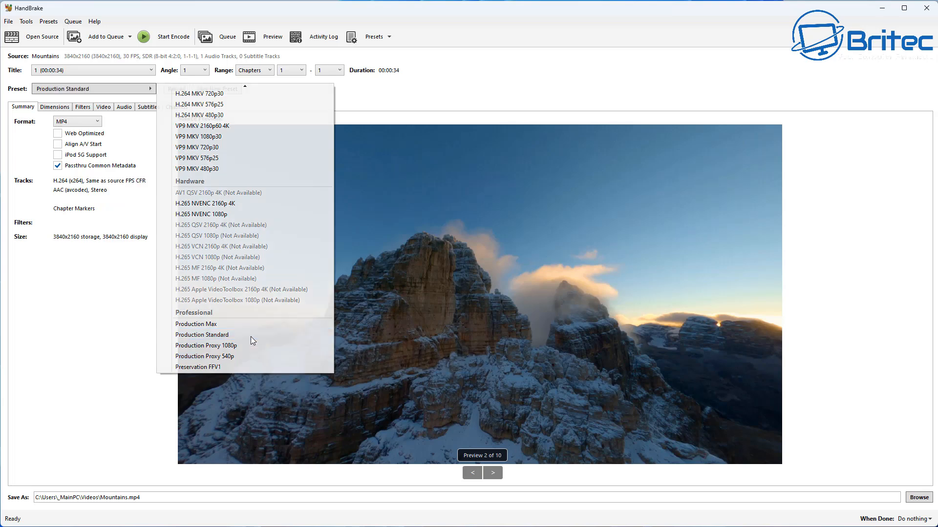
Enable Web Optimized for the output, and review the dimension and filter settings.
{"action": "left_click", "coordinate": [57, 133]}
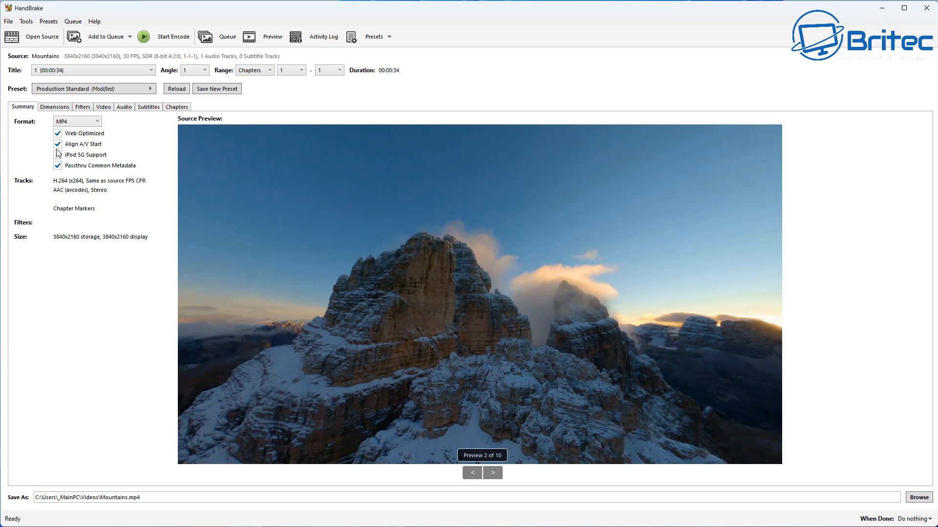
{"action": "left_click", "coordinate": [56, 108]}
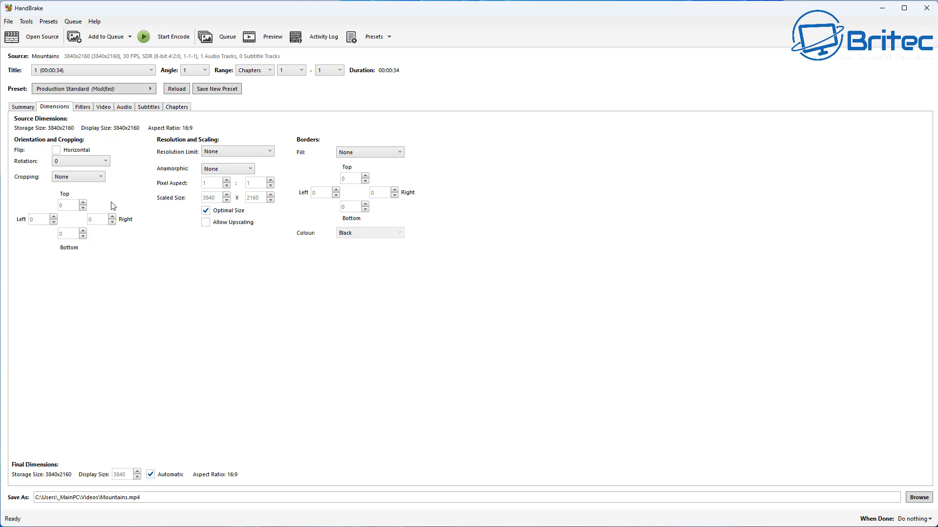
{"action": "left_click", "coordinate": [83, 109]}
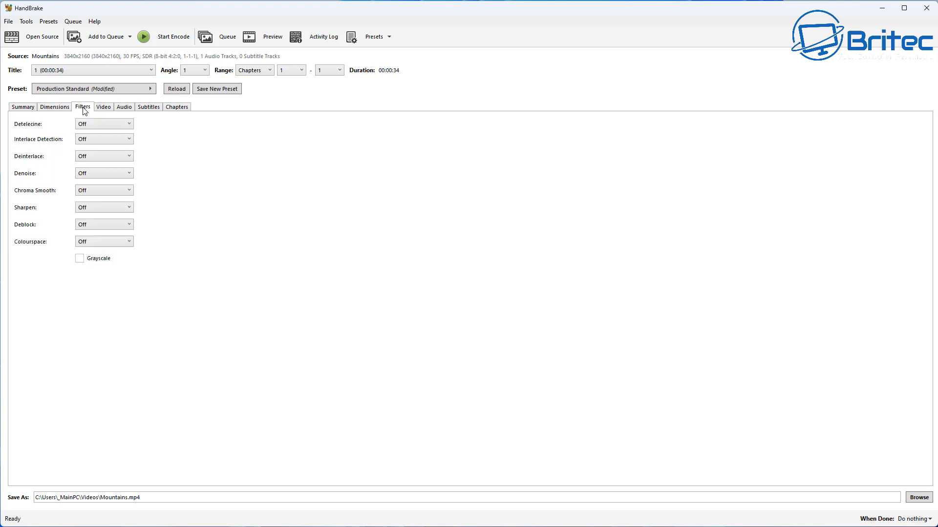
Keep the H.264 (x264) video encoder and set the framerate to Same as source with Constant Framerate.
{"action": "left_click", "coordinate": [103, 110]}
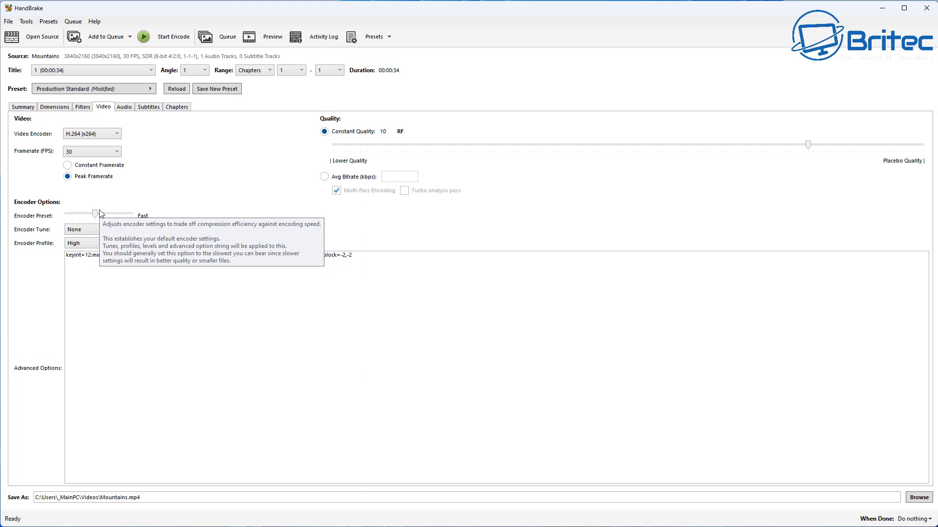
{"action": "left_click", "coordinate": [109, 140]}
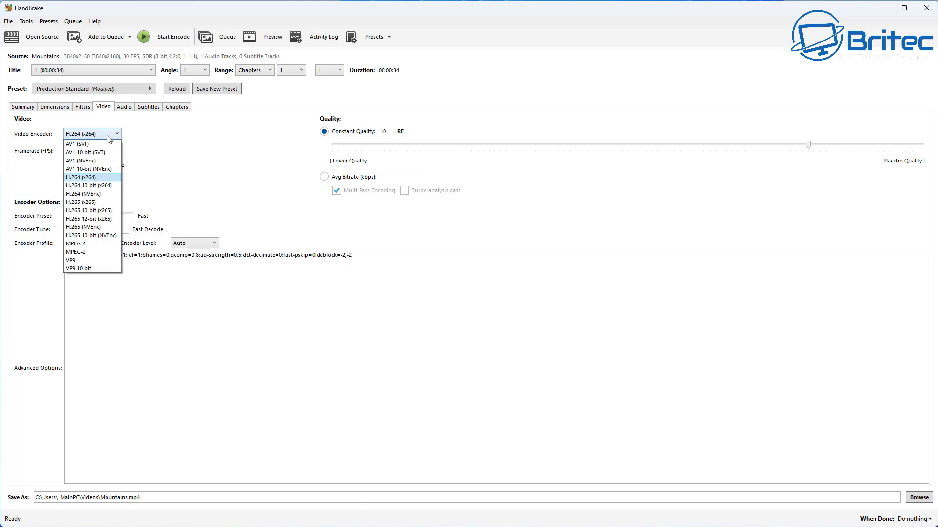
{"action": "left_click", "coordinate": [100, 179]}
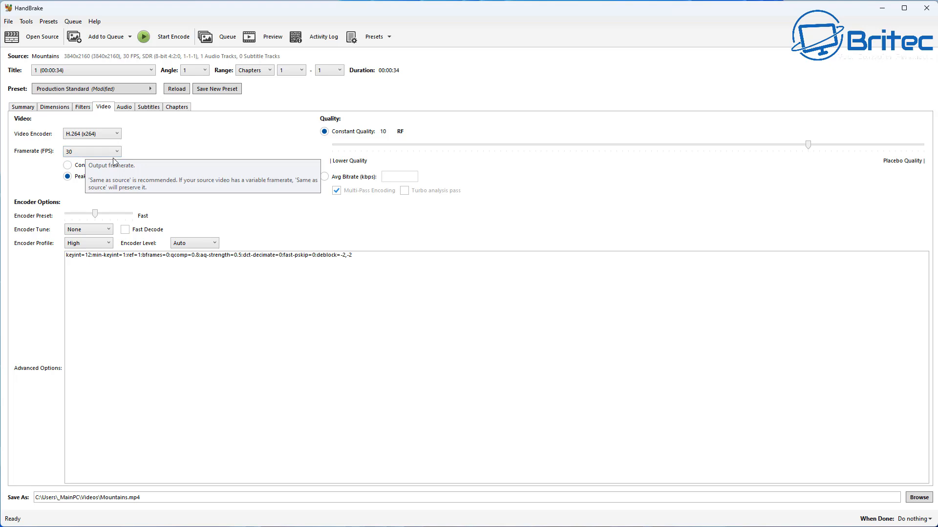
{"action": "left_click", "coordinate": [68, 165]}
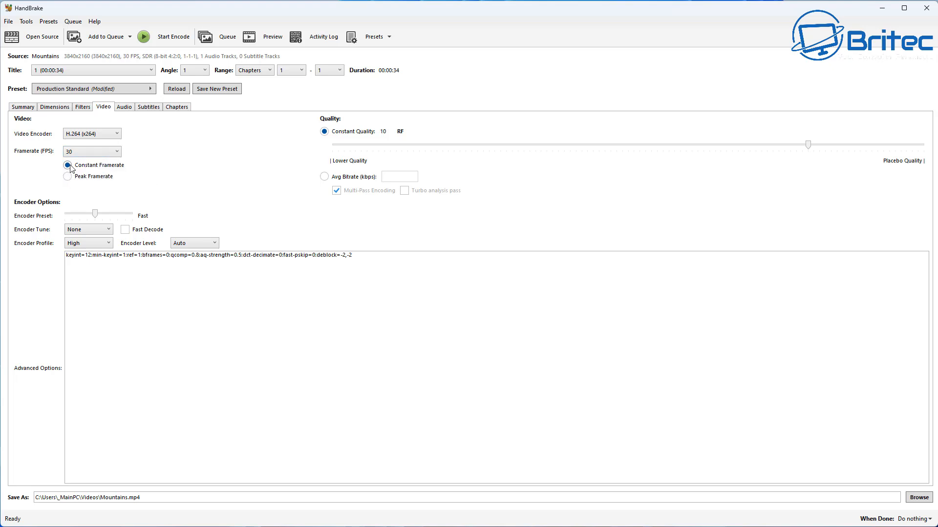
{"action": "left_click", "coordinate": [116, 152]}
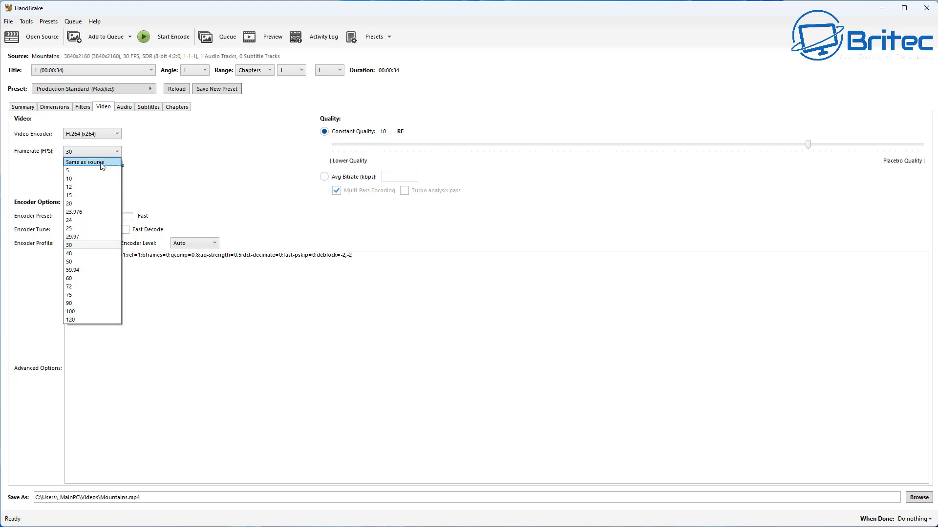
{"action": "left_click", "coordinate": [100, 161]}
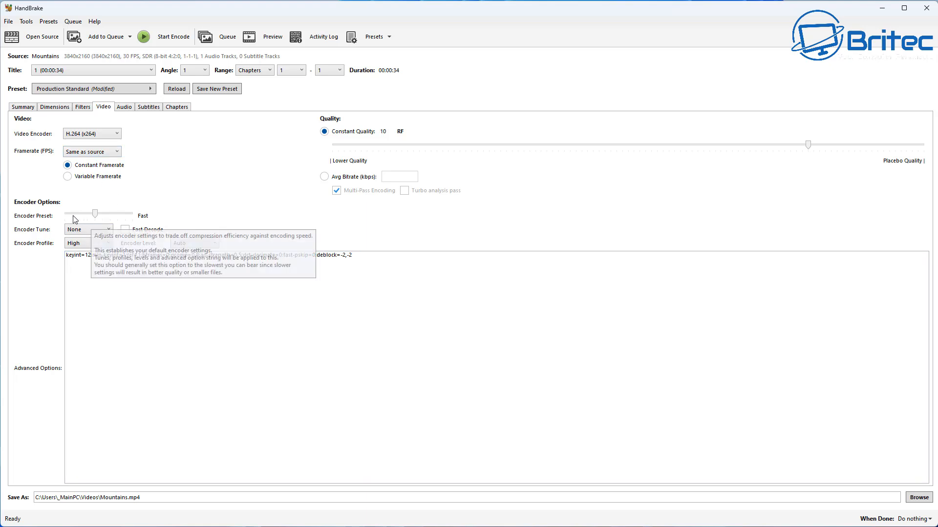
Leave the encoder preset at Fast and set the constant quality to RF 22.
{"action": "mouse_move", "coordinate": [95, 215]}
{"action": "left_mouse_down"}
{"action": "mouse_move", "coordinate": [80, 217]}
{"action": "mouse_move", "coordinate": [108, 217]}
{"action": "mouse_move", "coordinate": [98, 219]}
{"action": "left_mouse_up"}
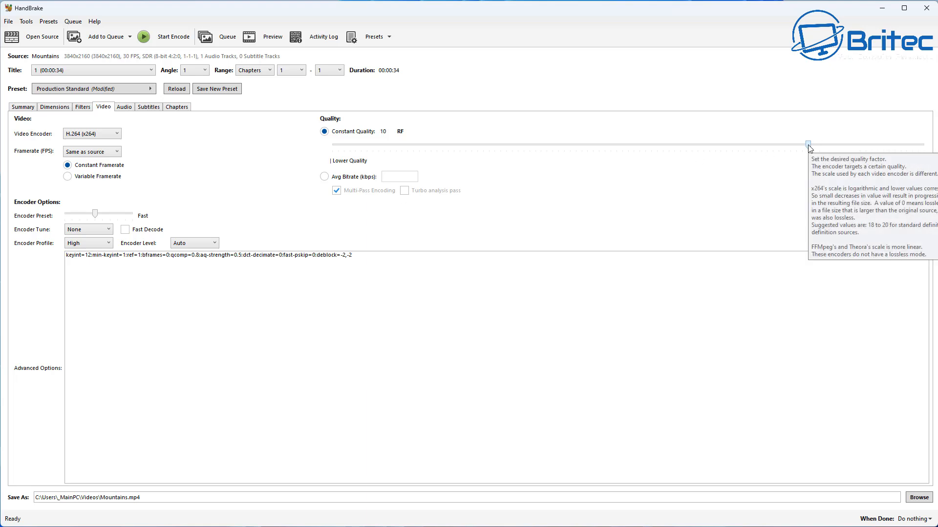
{"action": "left_click_drag", "start_coordinate": [808, 145], "coordinate": [668, 161]}
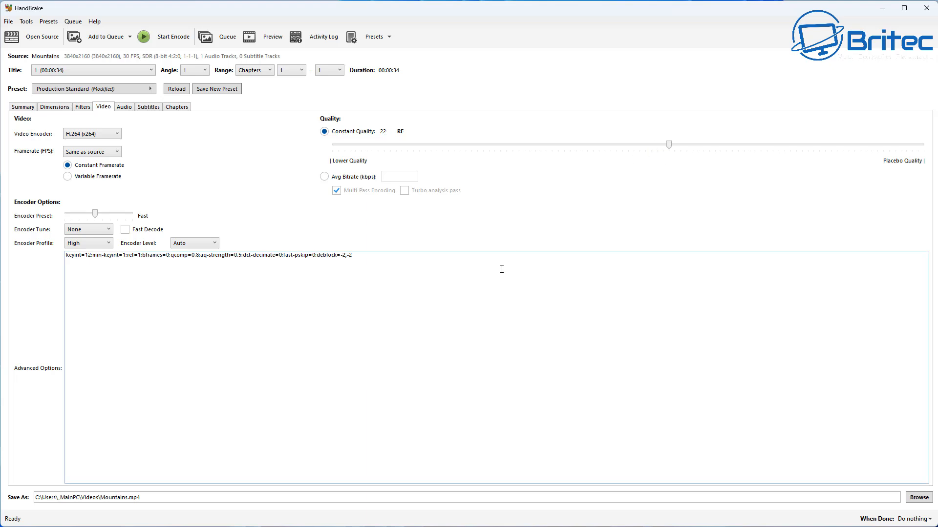
{"action": "mouse_move", "coordinate": [501, 268]}
Review the audio codec choices, the subtitle tracks and the chapters of the video.
{"action": "left_click", "coordinate": [124, 107]}
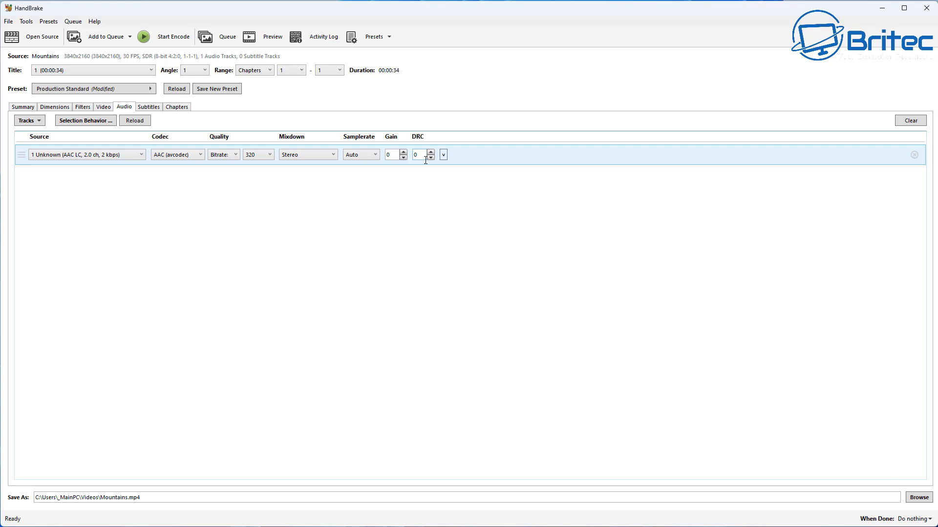
{"action": "left_click", "coordinate": [191, 155]}
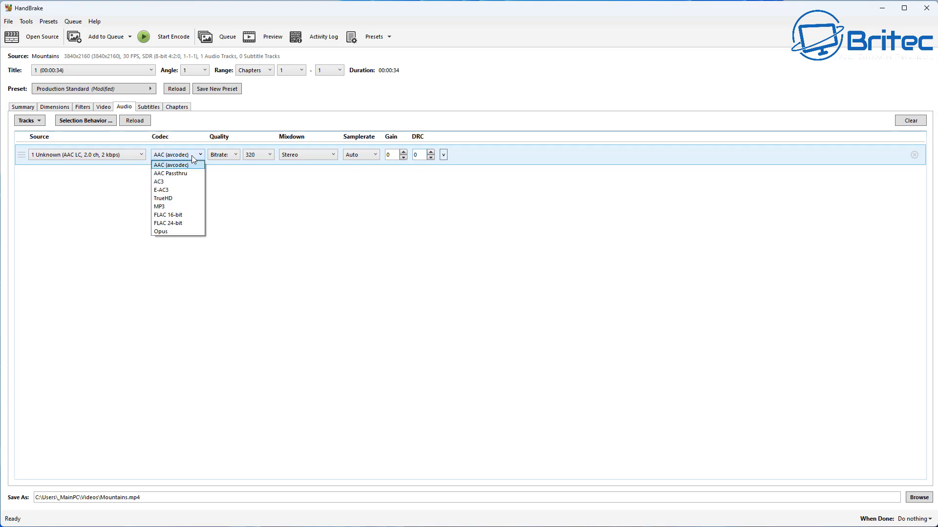
{"action": "left_click", "coordinate": [191, 155]}
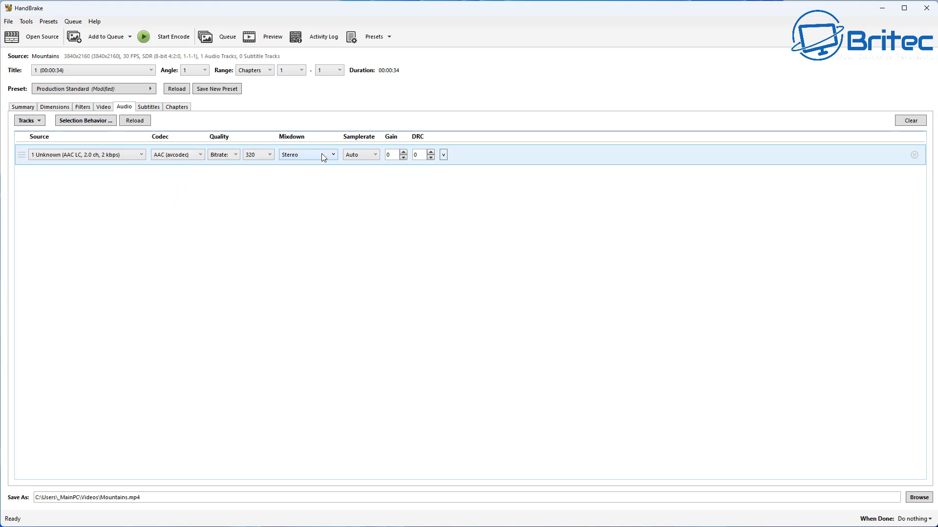
{"action": "left_click", "coordinate": [149, 109]}
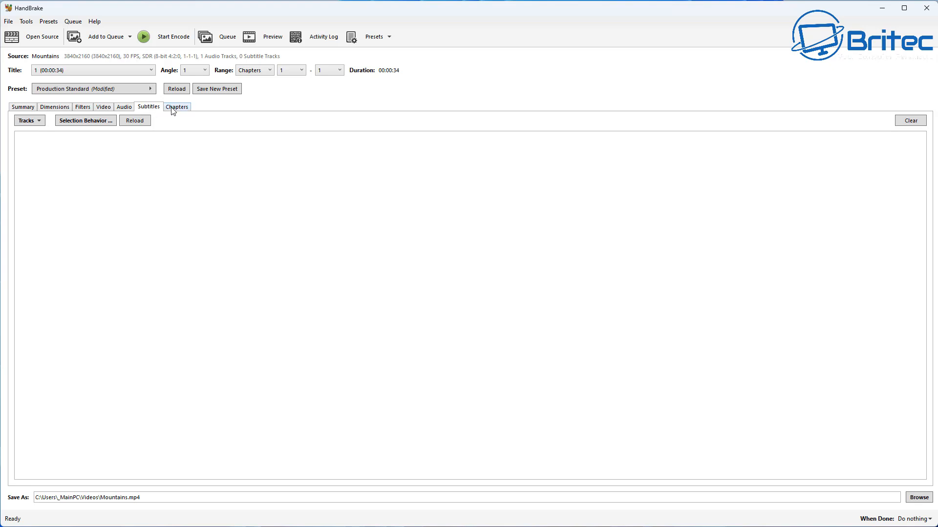
{"action": "left_click", "coordinate": [174, 107]}
{"action": "left_click", "coordinate": [147, 108]}
Set the output file to Mountains3.mp4 in the Desktop's Video folder and start the encode.
{"action": "left_click", "coordinate": [918, 497]}
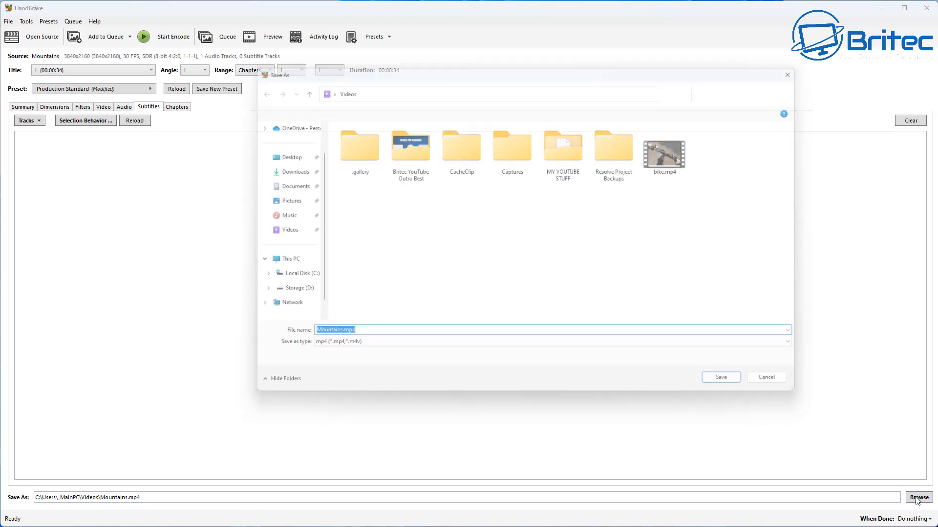
{"action": "left_click", "coordinate": [286, 189]}
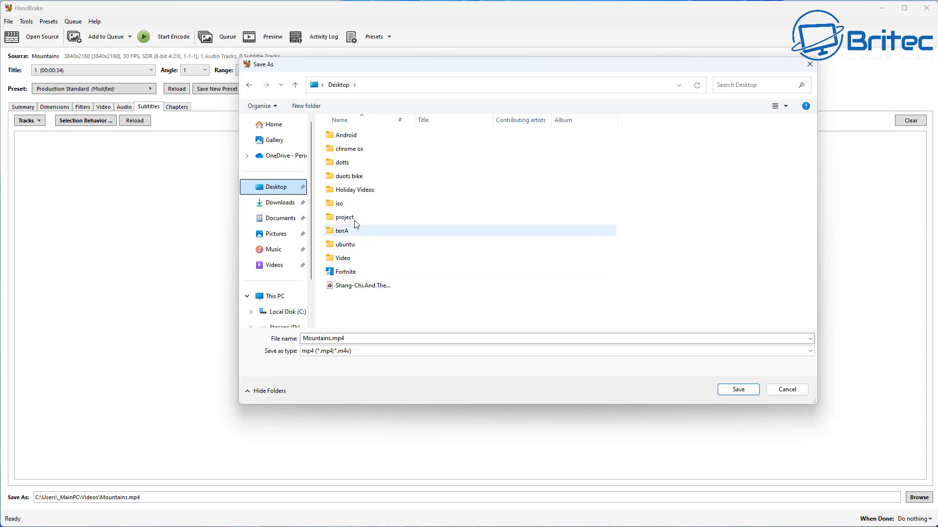
{"action": "double_click", "coordinate": [347, 258]}
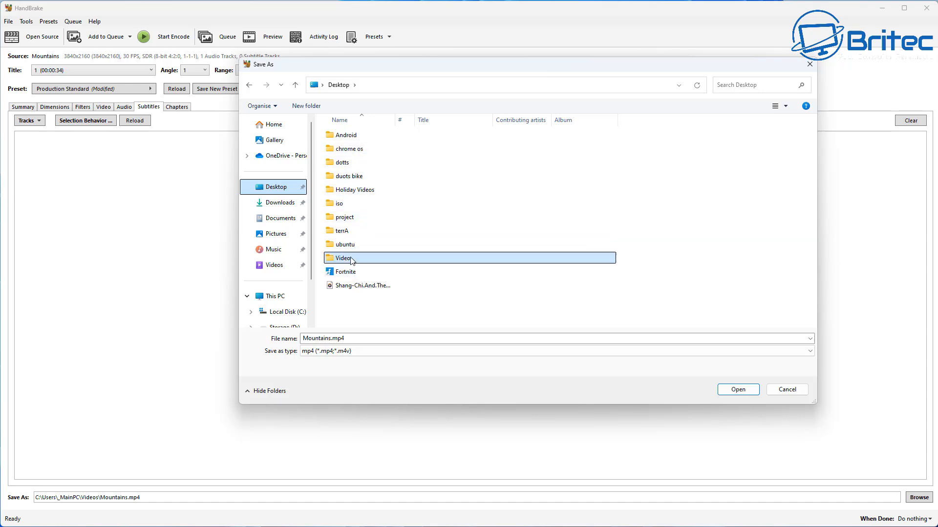
{"action": "left_click", "coordinate": [331, 339]}
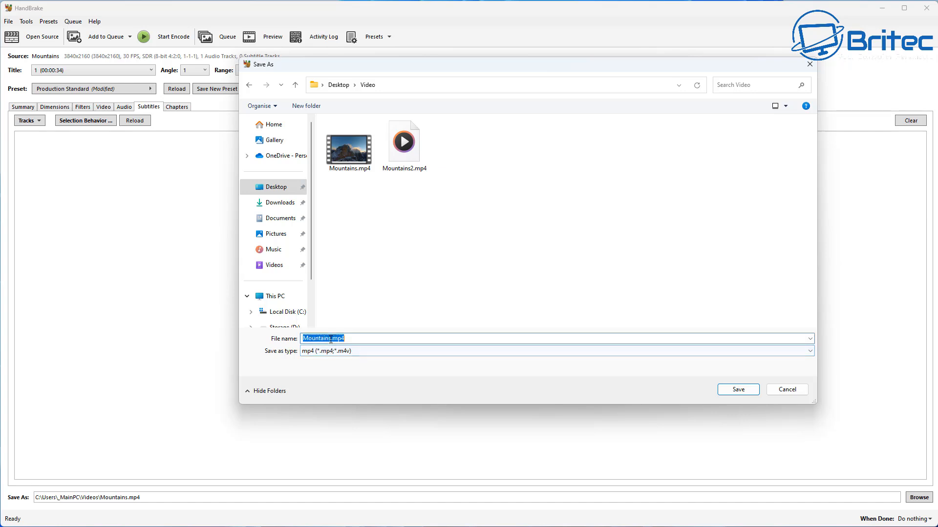
{"action": "left_click", "coordinate": [331, 340]}
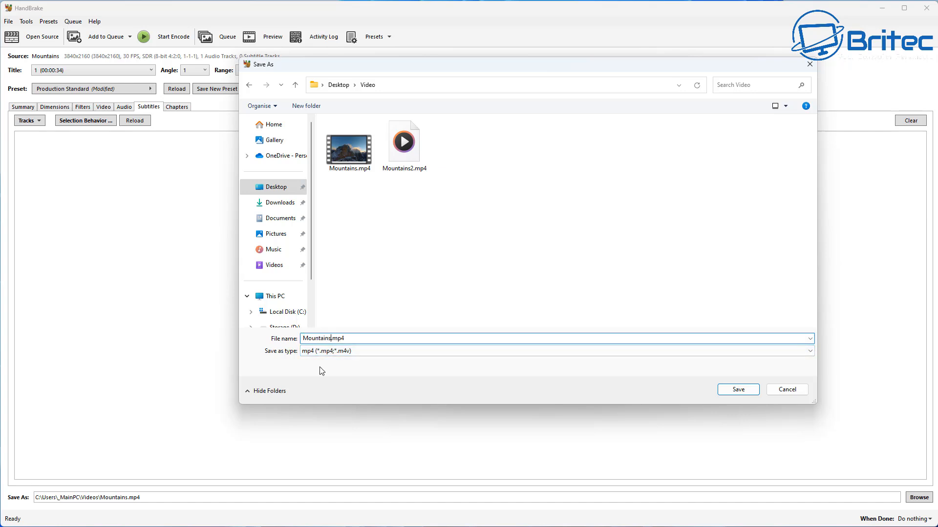
{"action": "left_click", "coordinate": [737, 390]}
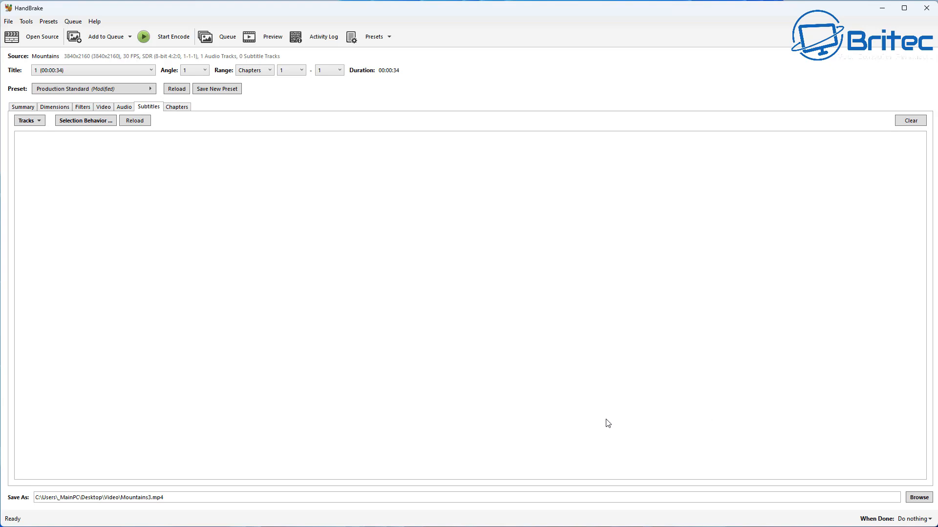
{"action": "left_click", "coordinate": [171, 37]}
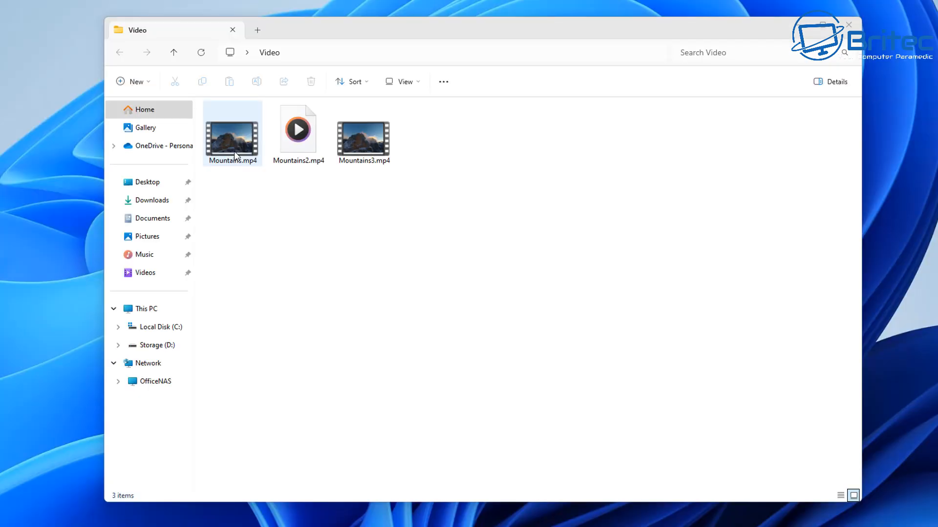
Compare the file sizes of Mountains.mp4, Mountains2.mp4 and Mountains3.mp4 in the Video folder.
{"action": "left_click", "coordinate": [235, 163]}
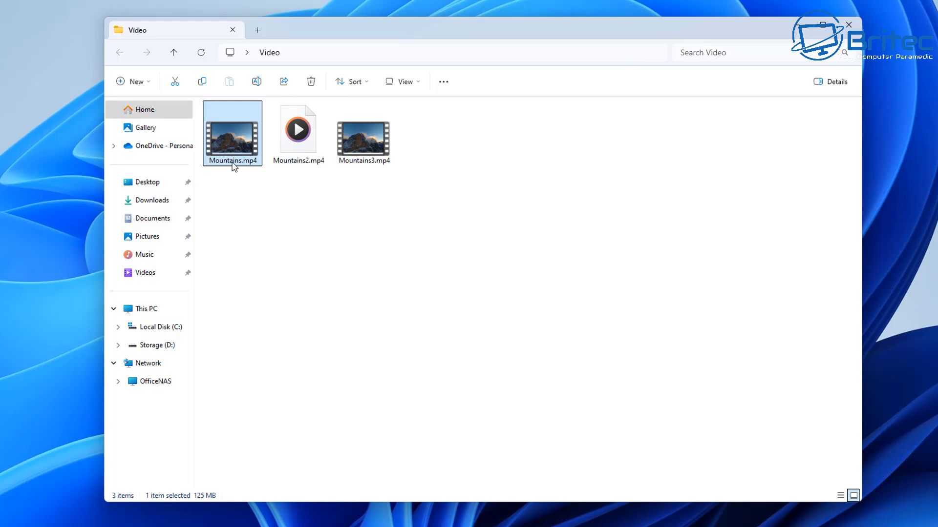
{"action": "mouse_move", "coordinate": [233, 166]}
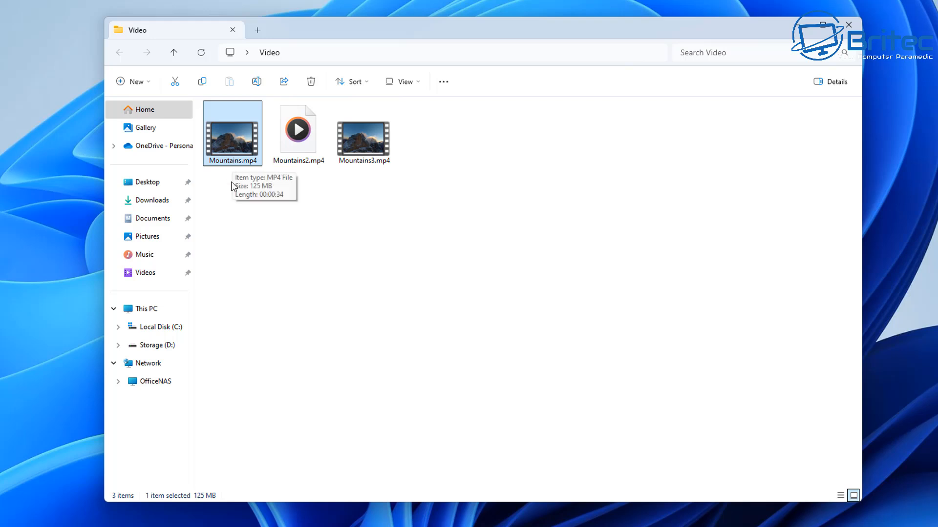
{"action": "mouse_move", "coordinate": [295, 157]}
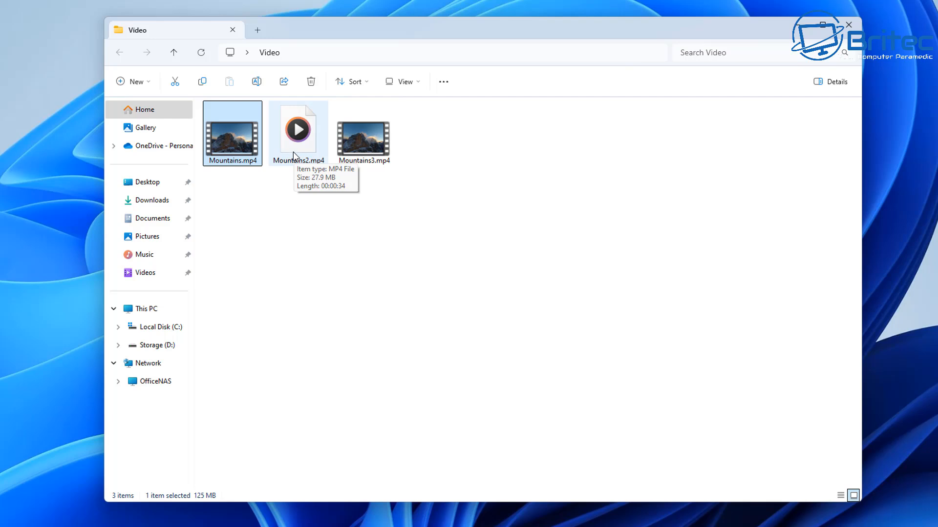
{"action": "left_click", "coordinate": [358, 131]}
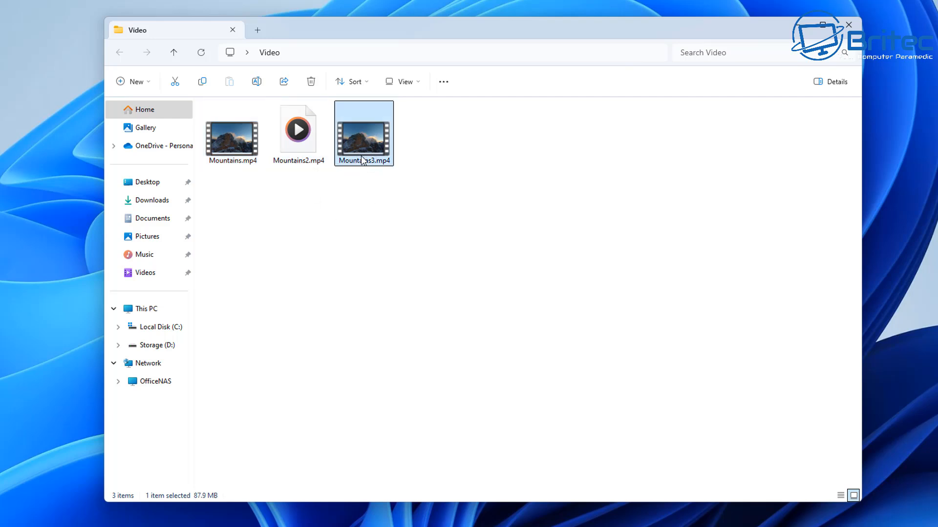
{"action": "mouse_move", "coordinate": [362, 160]}
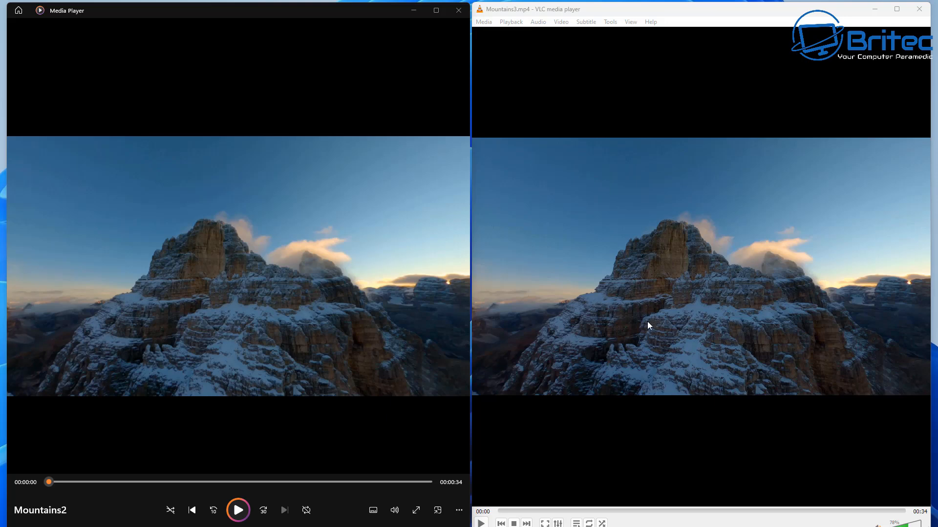
Play Mountains2 in Media Player alongside Mountains3.mp4 in VLC to compare picture quality, and pause both videos.
{"action": "left_click", "coordinate": [238, 511]}
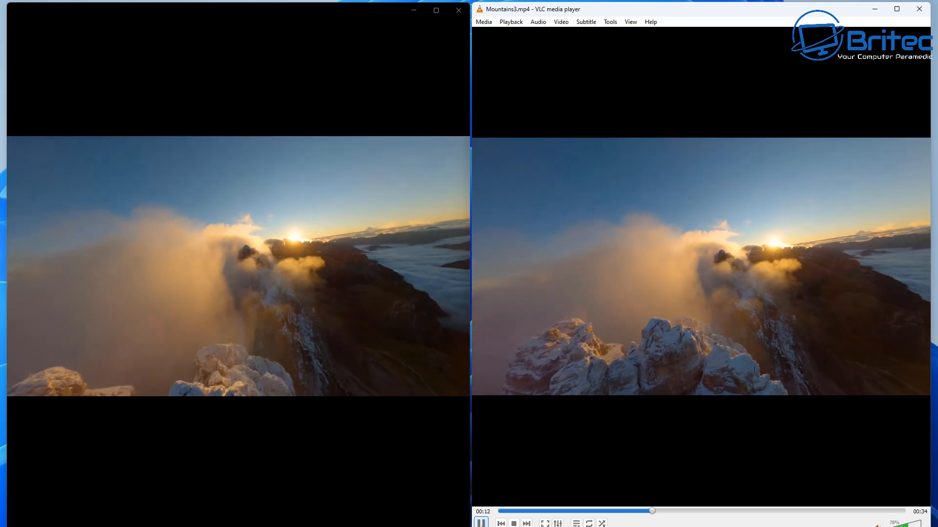
{"action": "left_click", "coordinate": [481, 523]}
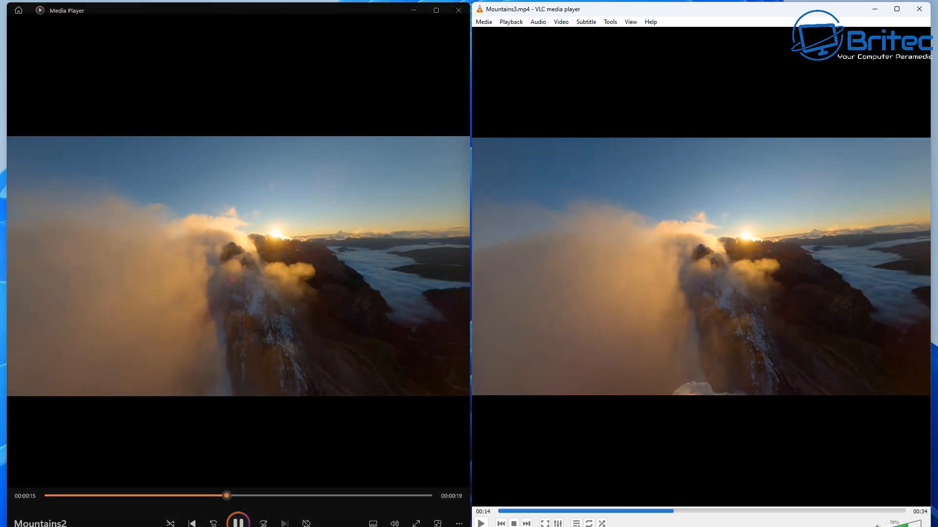
{"action": "left_click", "coordinate": [236, 514]}
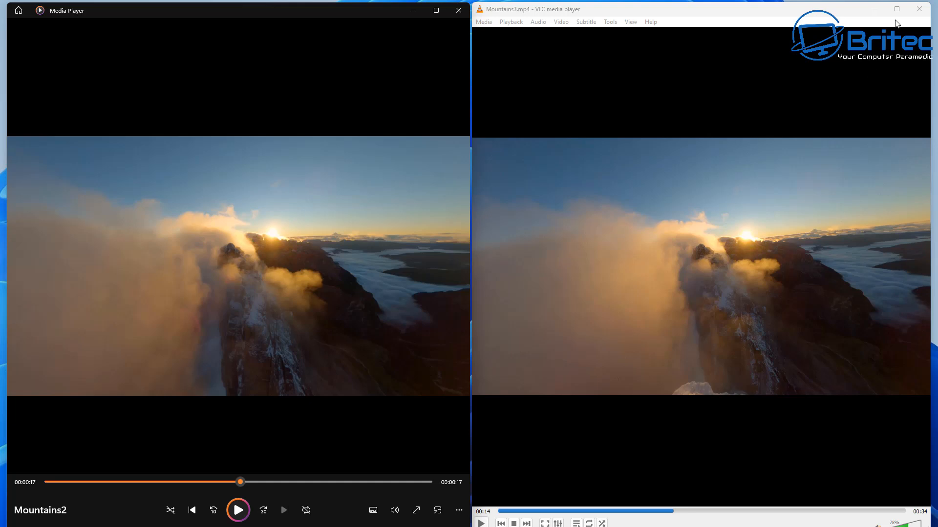
Close Mountains3.mp4 and play Mountains2 side by side with the original Mountains.mp4 in VLC to compare quality.
{"action": "left_click", "coordinate": [917, 9]}
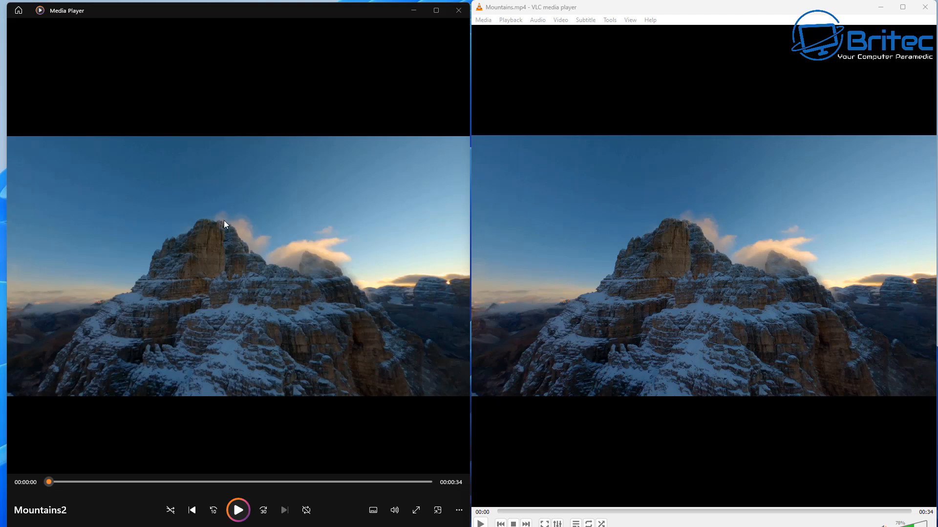
{"action": "left_click", "coordinate": [239, 511]}
{"action": "left_click", "coordinate": [481, 523]}
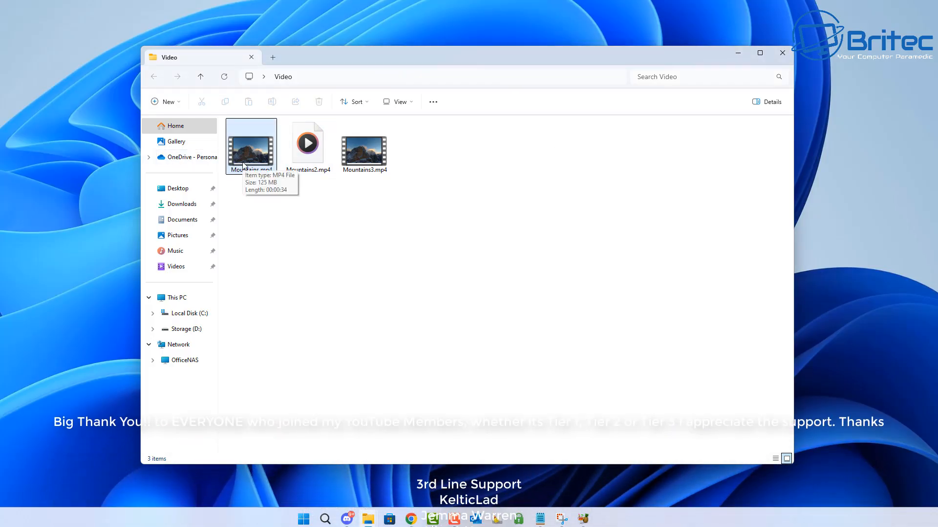
Recheck the file sizes of the two compressed videos, Mountains2.mp4 and Mountains3.mp4, and clear the selection.
{"action": "left_click", "coordinate": [309, 170]}
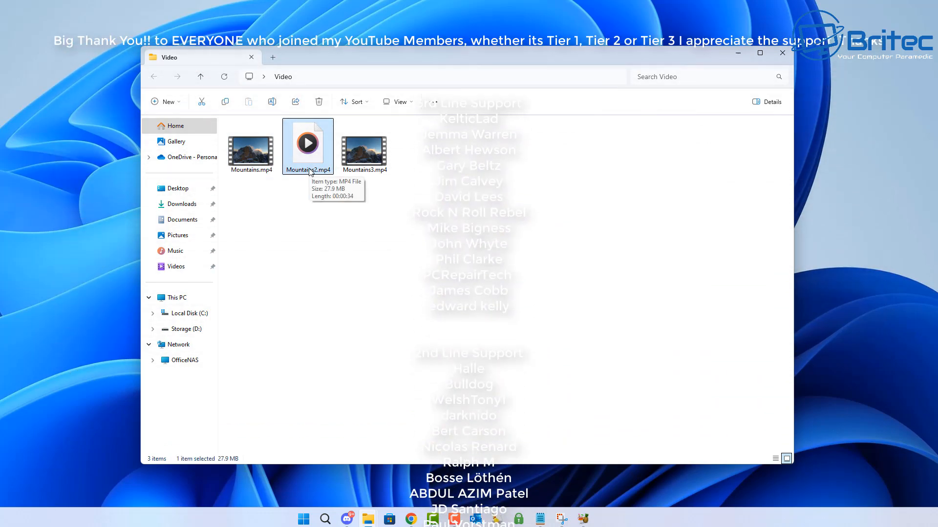
{"action": "left_click", "coordinate": [360, 165]}
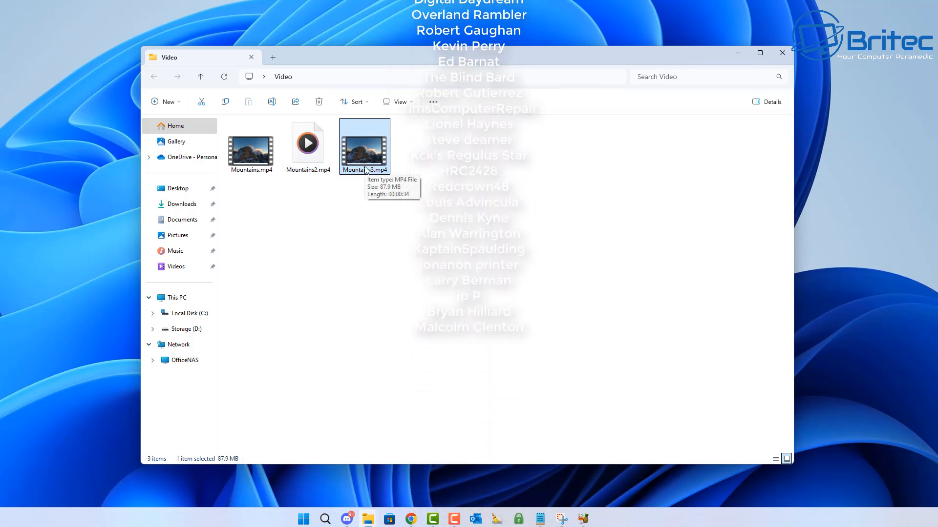
{"action": "left_click", "coordinate": [503, 216]}
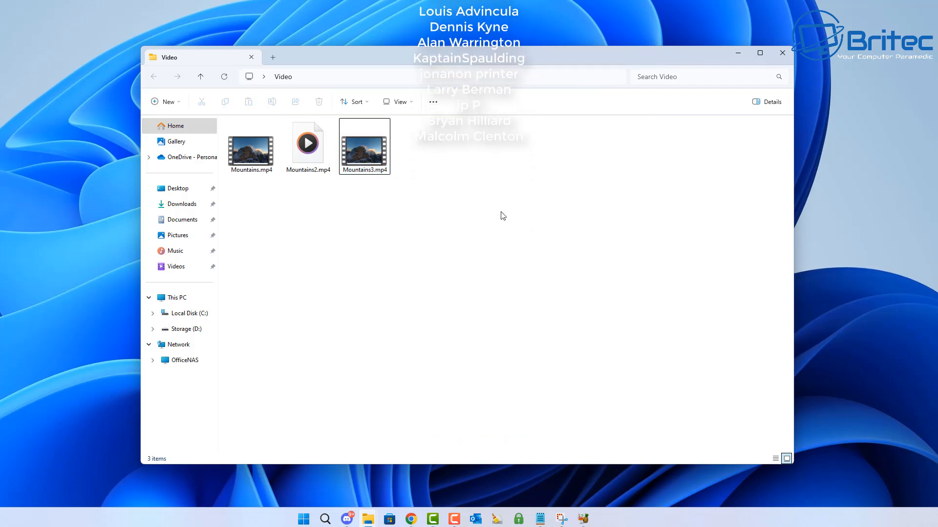